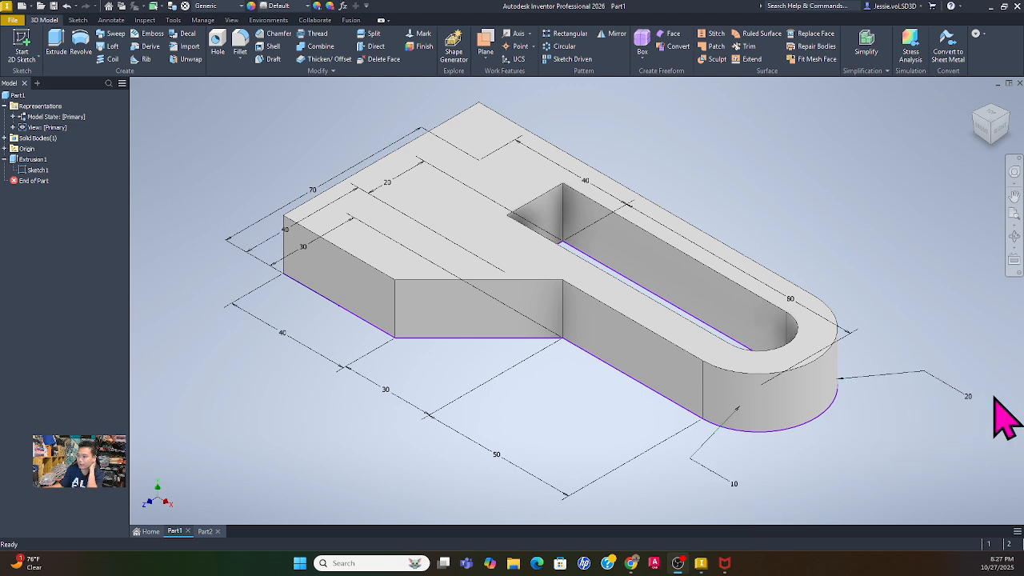
Examine the dimensions of the finished slotted part in a top view.
left_click(992, 115)
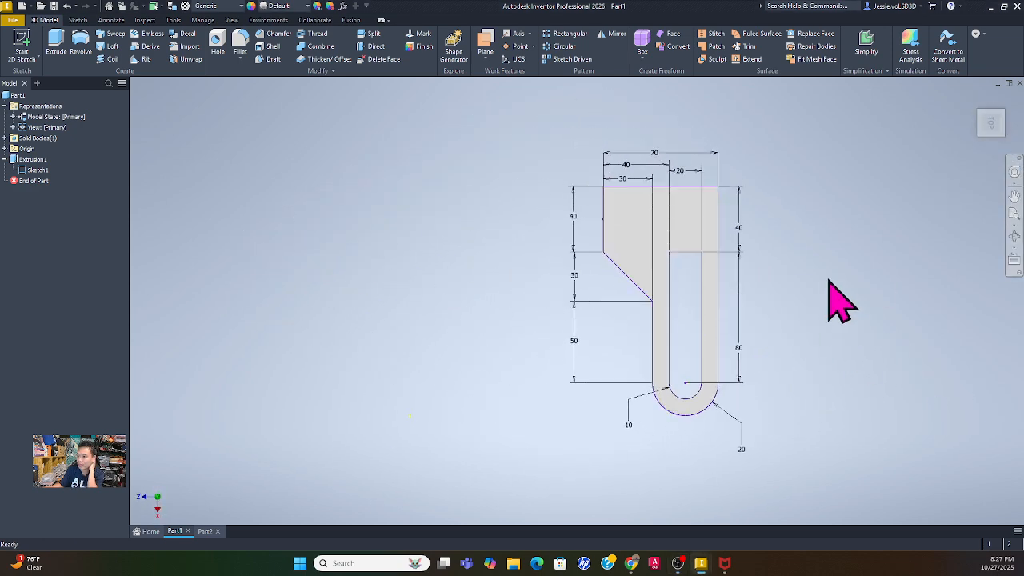
scroll(841, 287, "down", 2)
scroll(840, 286, "up", 6)
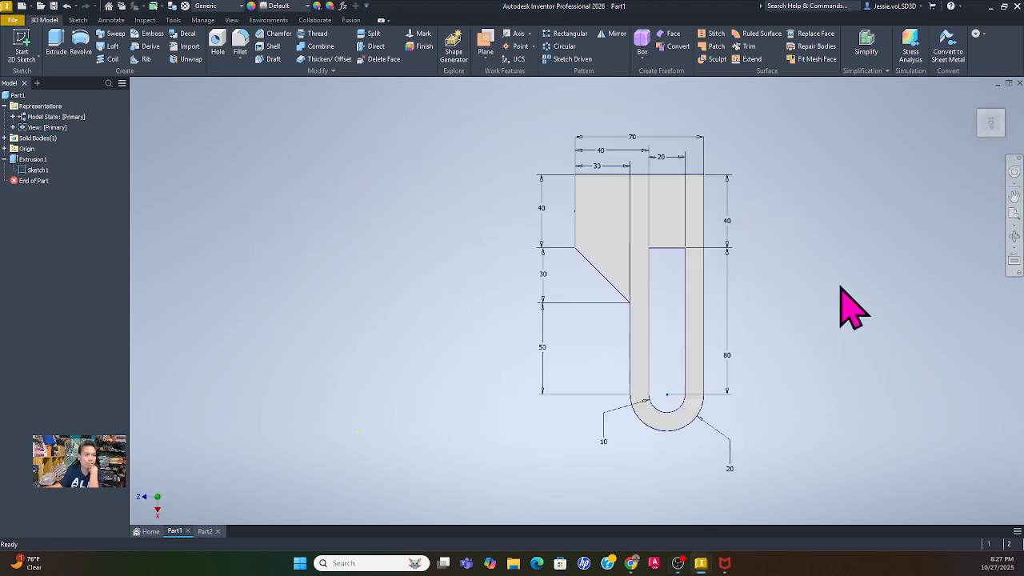
scroll(840, 287, "down", 3)
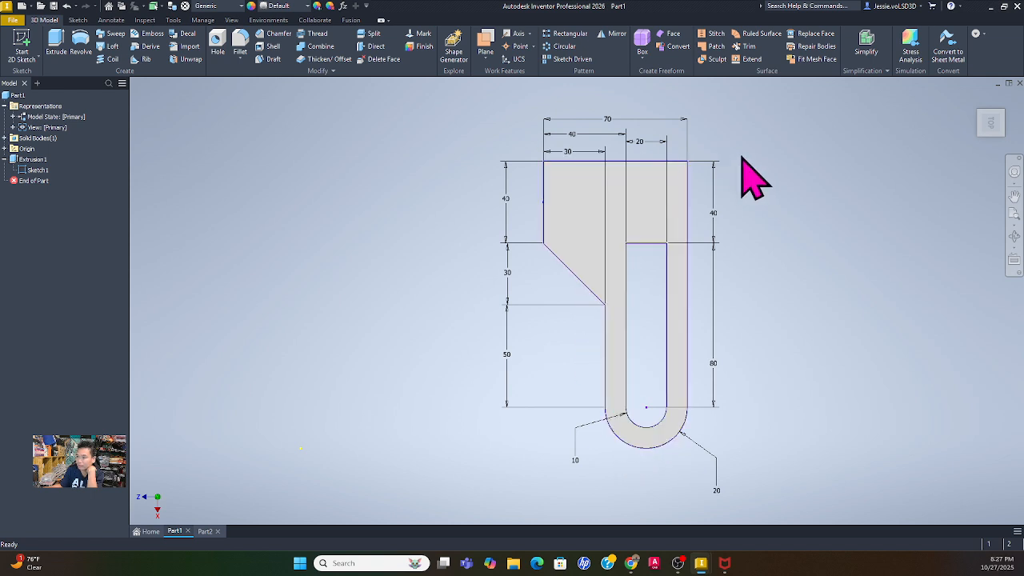
In Part2, start a sketch on the horizontal XZ origin plane and draw a rectangle about 12 mm wide.
left_click(204, 531)
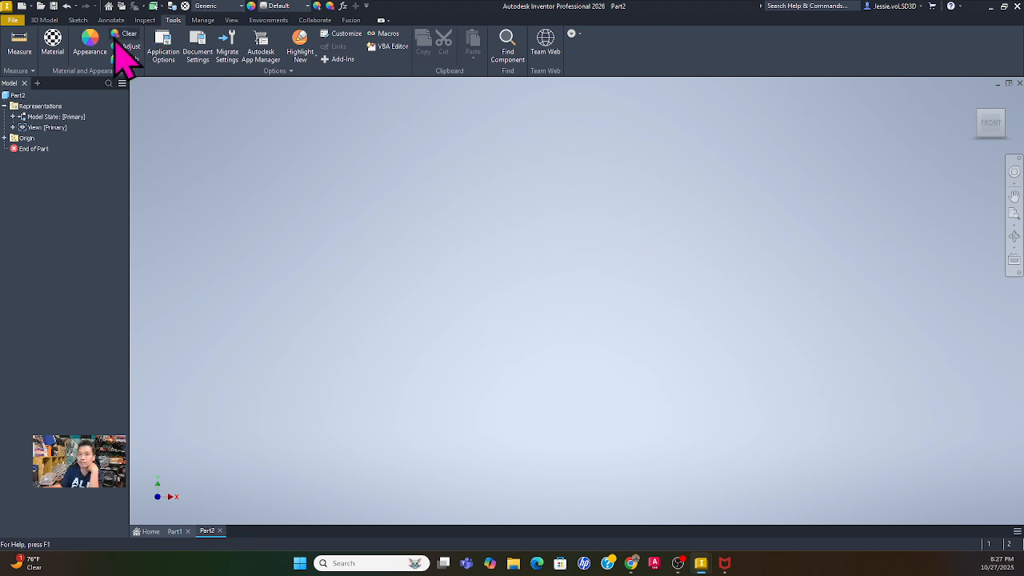
left_click(76, 21)
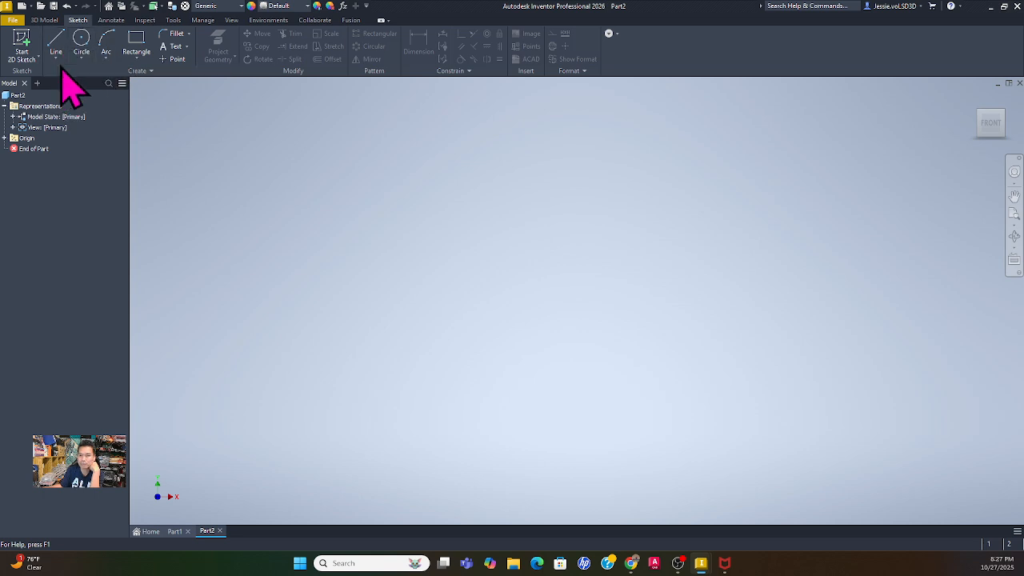
left_click(134, 47)
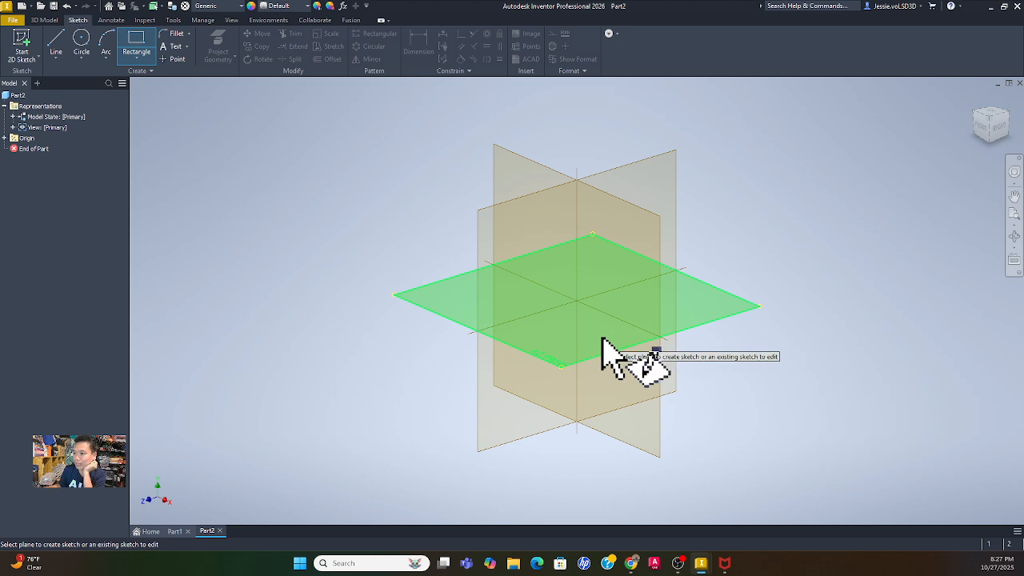
left_click(602, 340)
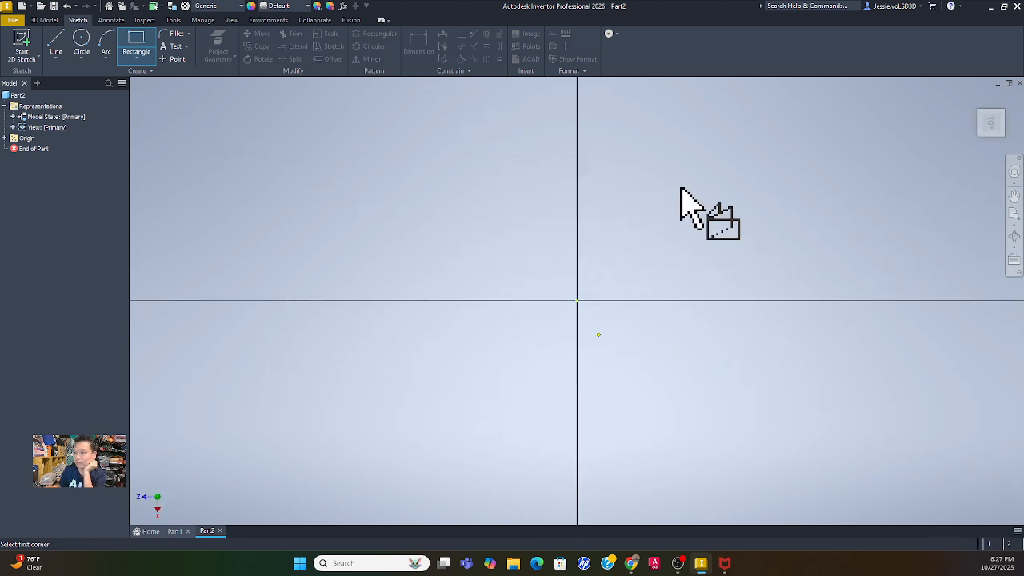
mouse_move(679, 206)
middle_mouse_down()
mouse_move(592, 229)
mouse_move(331, 231)
middle_mouse_up()
left_click(391, 156)
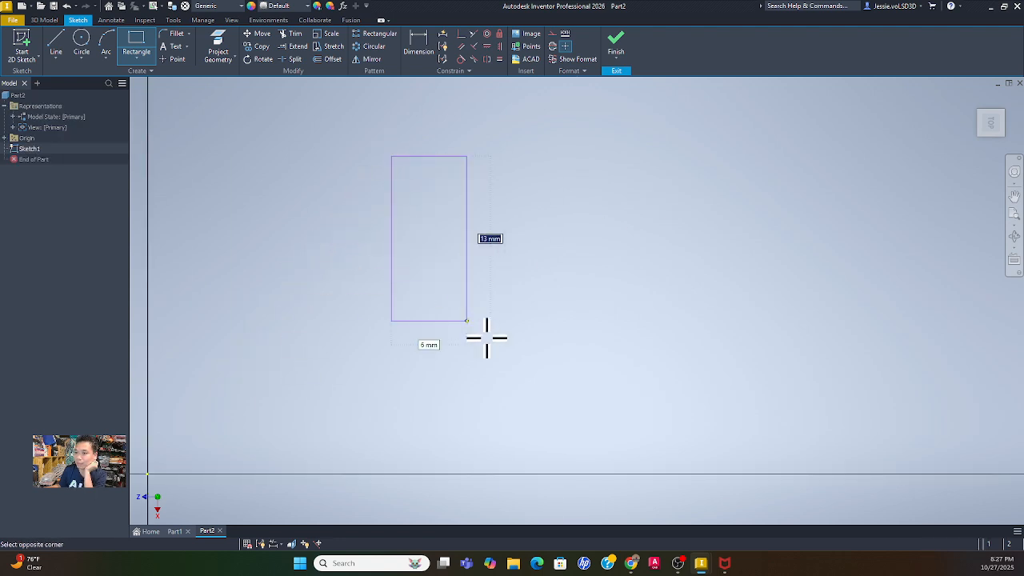
left_click(549, 420)
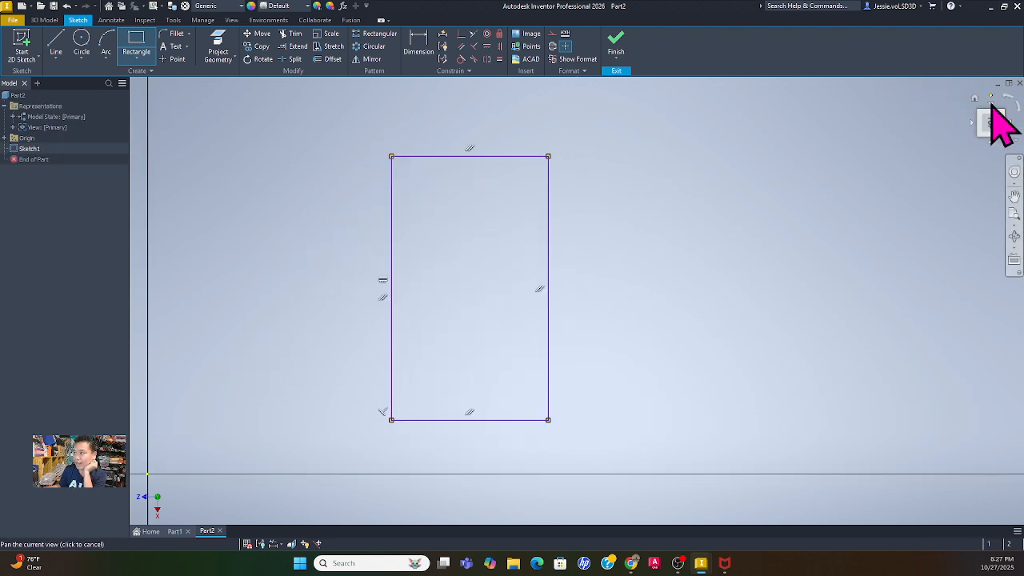
Dimension the rectangle's short edge and set it to 70 mm.
left_click(978, 102)
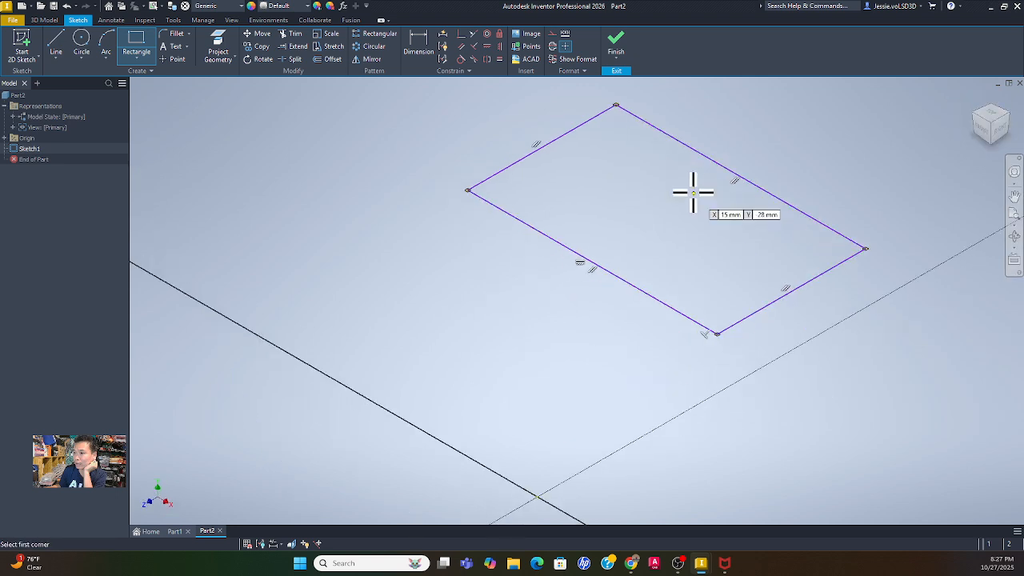
left_click(428, 46)
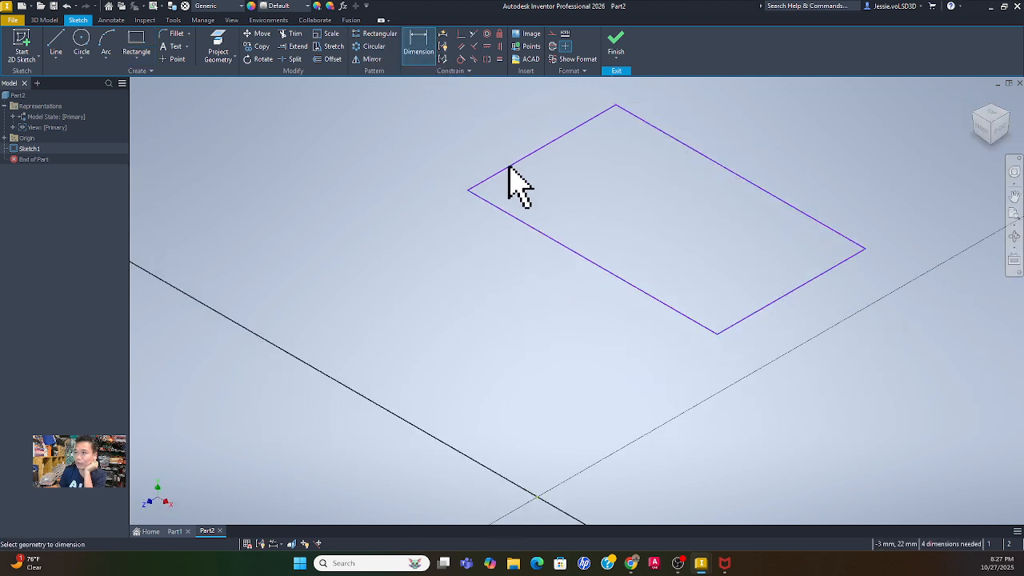
left_click(506, 168)
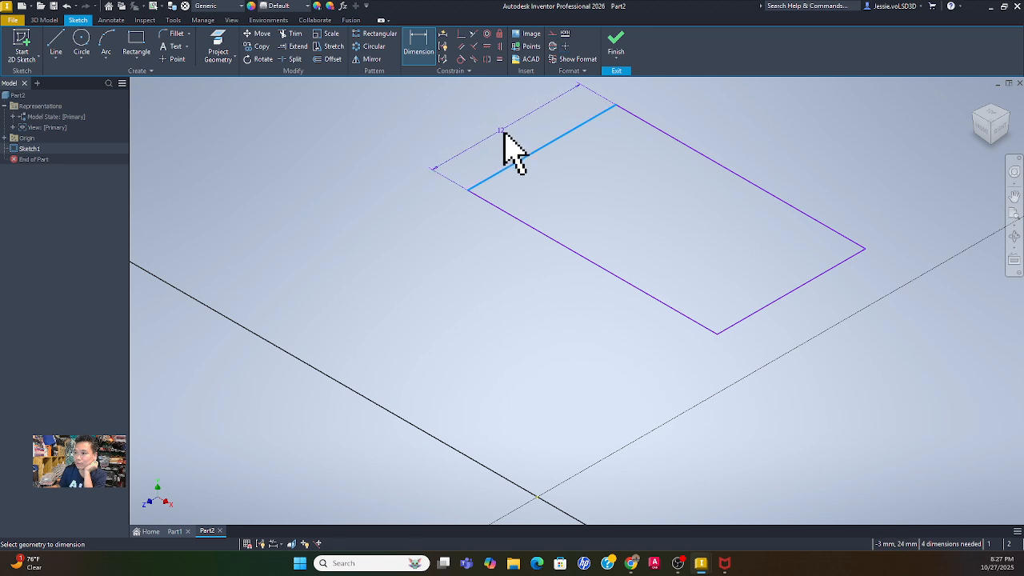
left_click(504, 134)
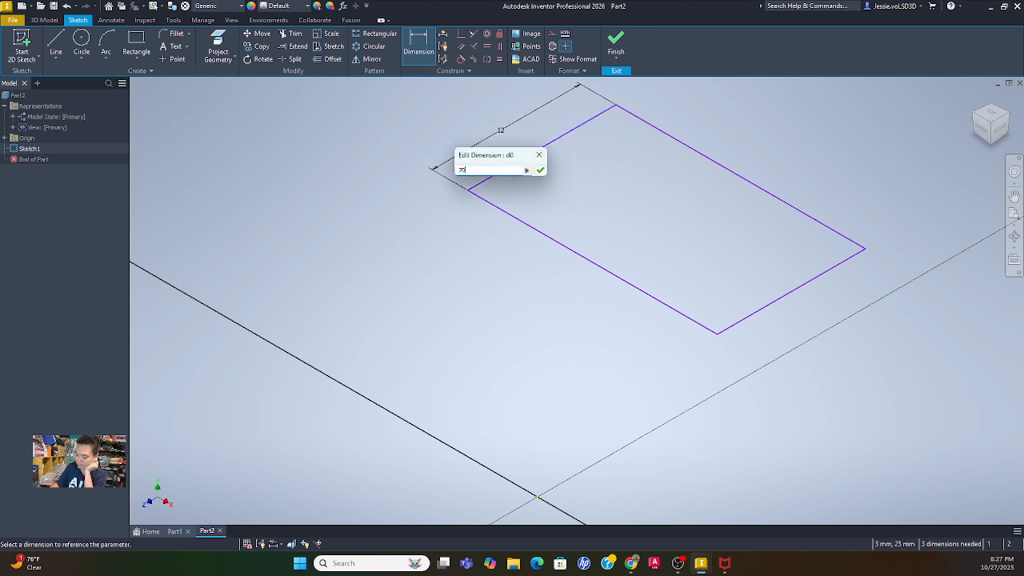
type("70")
key("Return")
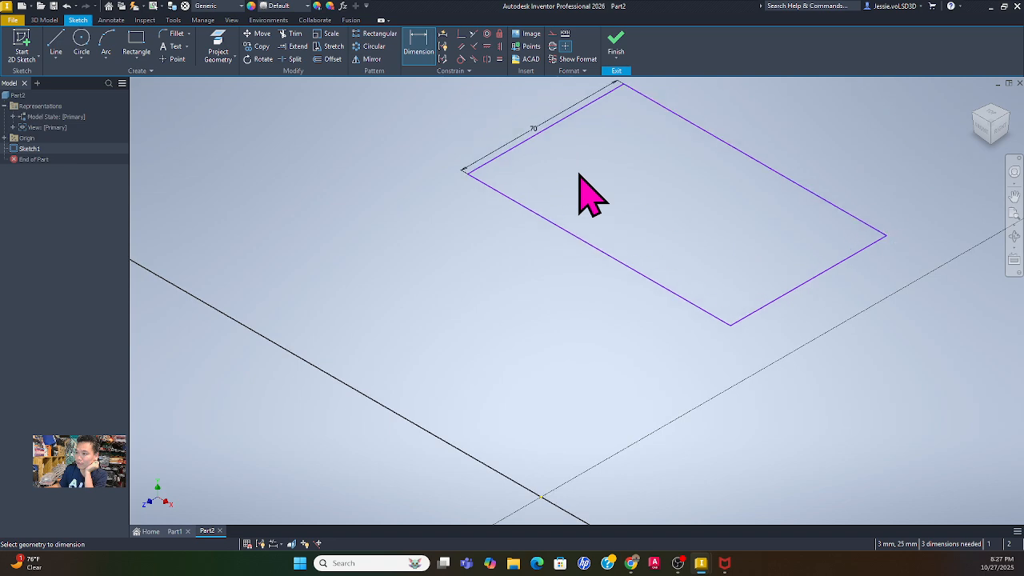
Delete the 70 mm dimension from the rectangle's short edge.
left_click(993, 120)
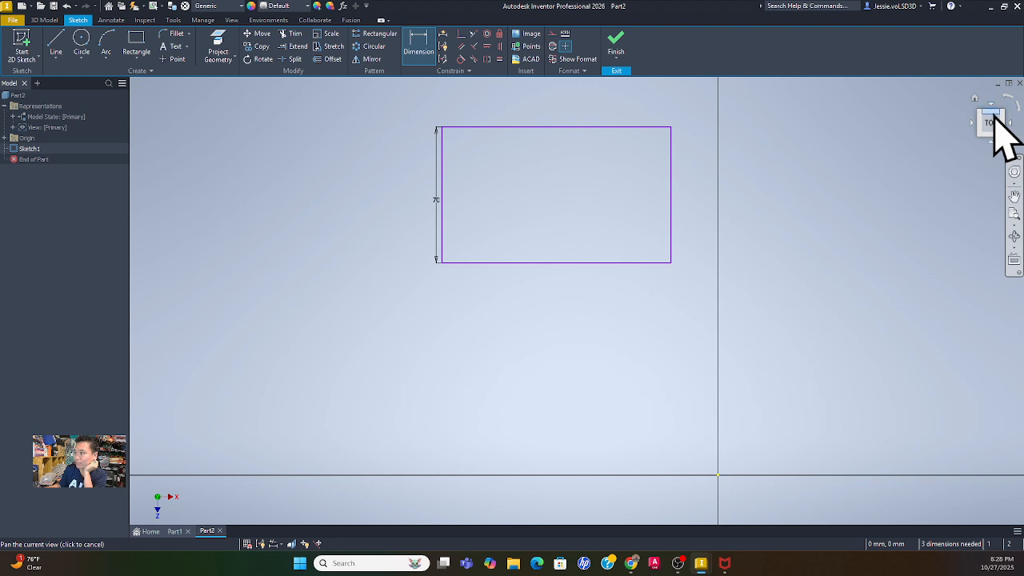
left_click(977, 98)
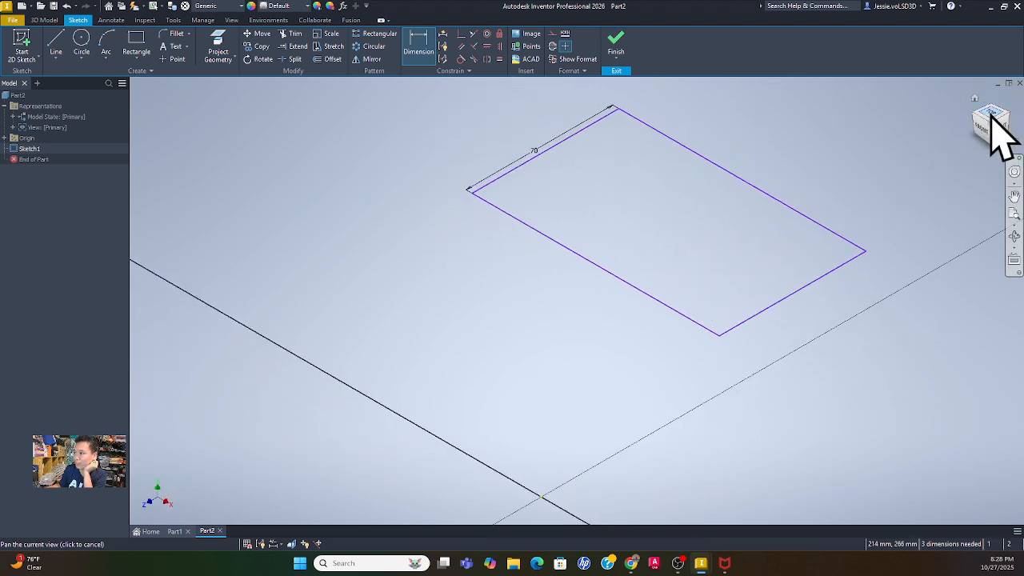
left_click(992, 114)
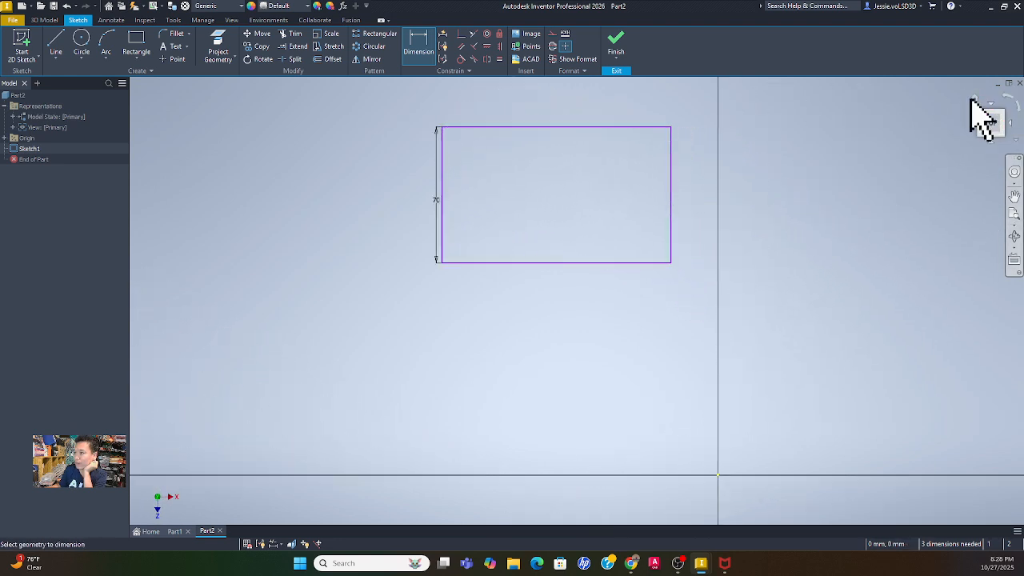
left_click(975, 100)
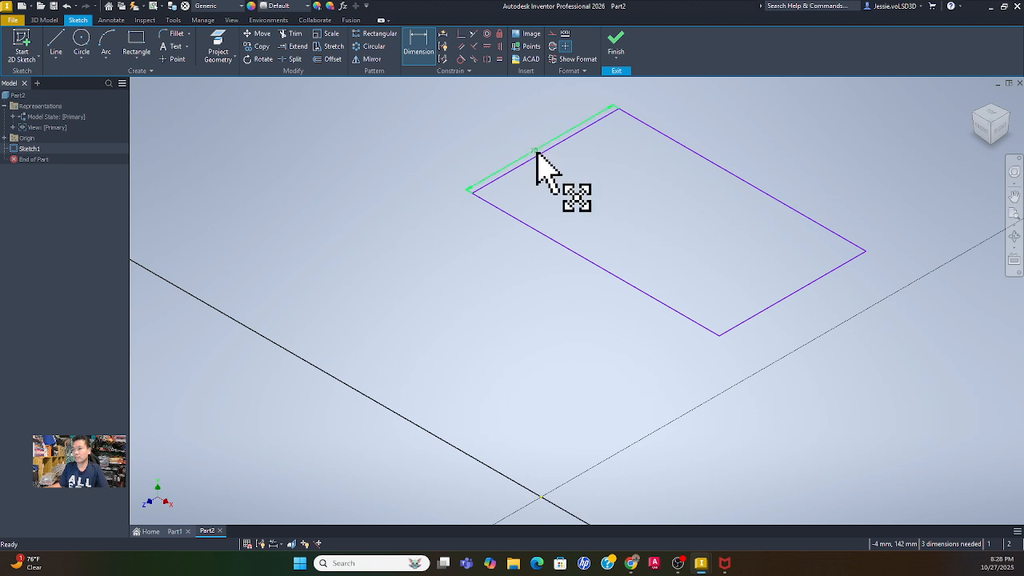
key("Escape")
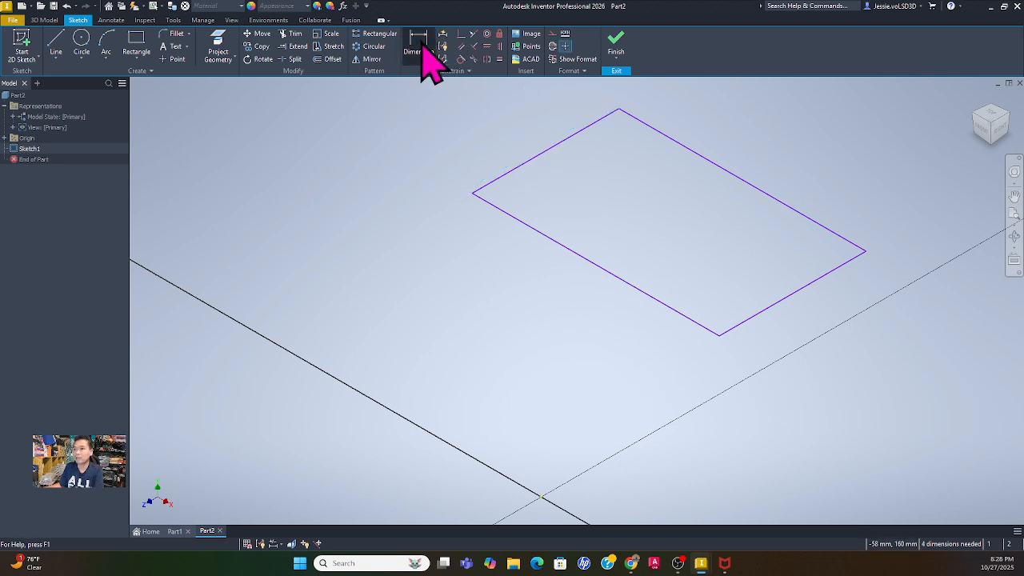
Dimension the rectangle's long edge and set it to 70 mm.
left_click(424, 50)
left_click(692, 152)
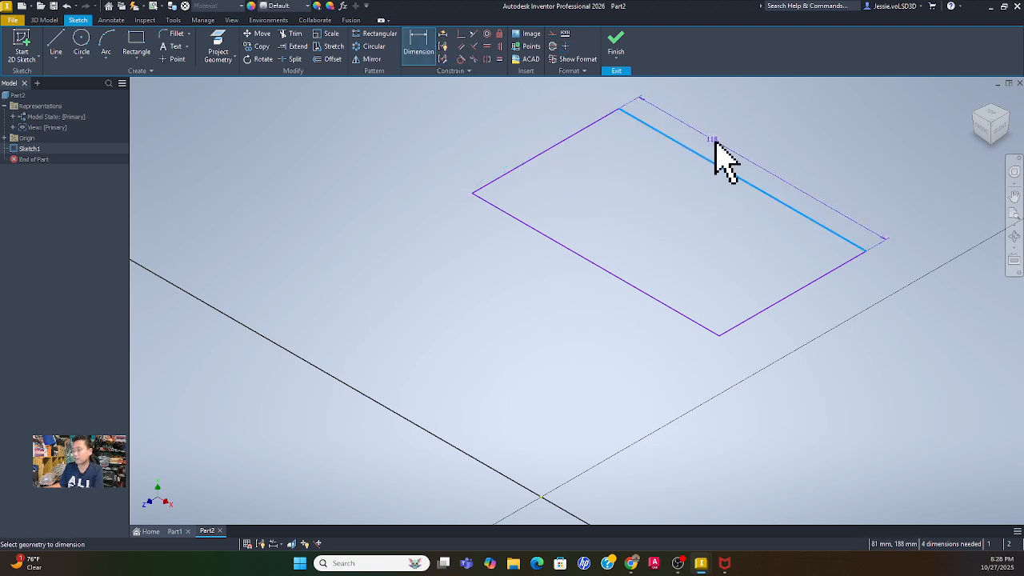
left_click(715, 142)
key("Return")
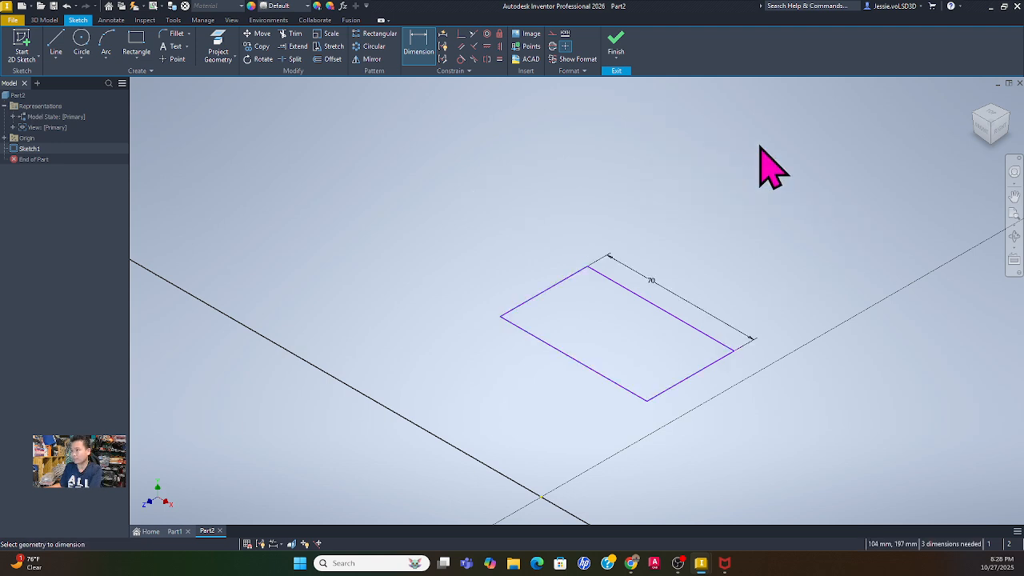
Compare the rectangle's orientation with the finished model in Part1, using its isometric and top views, and return to Part2.
left_click(993, 113)
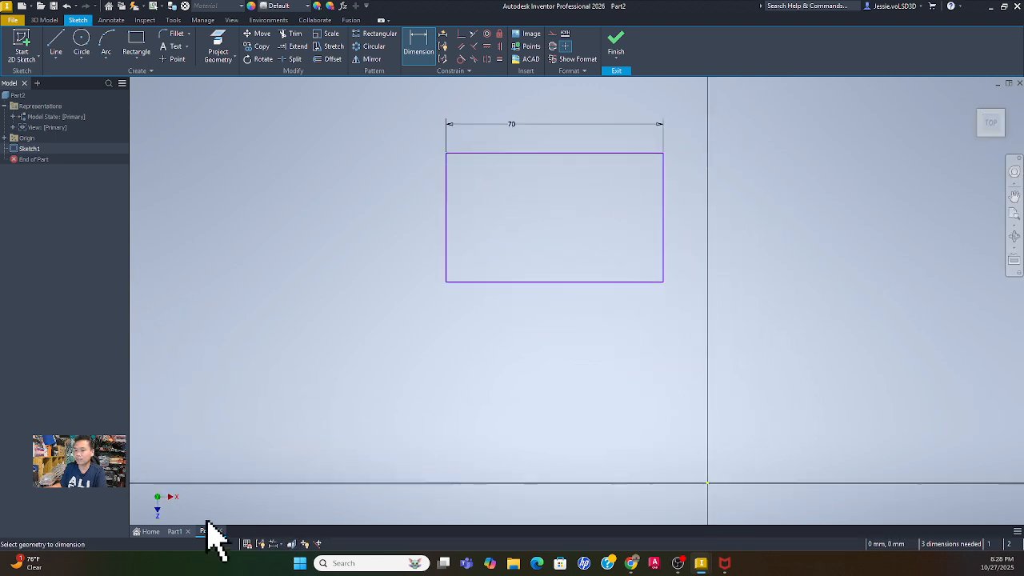
left_click(174, 531)
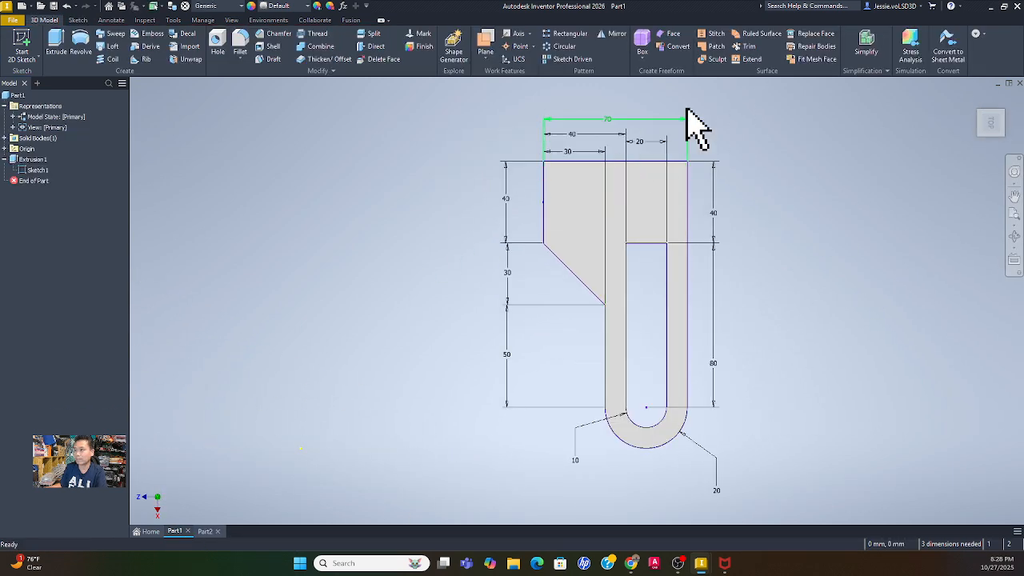
left_click(977, 99)
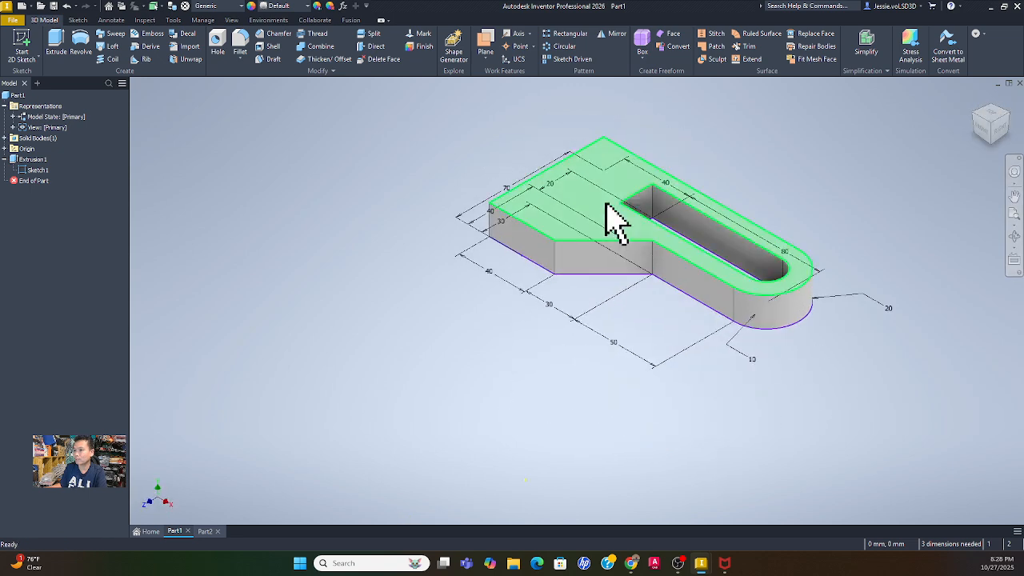
left_click(994, 113)
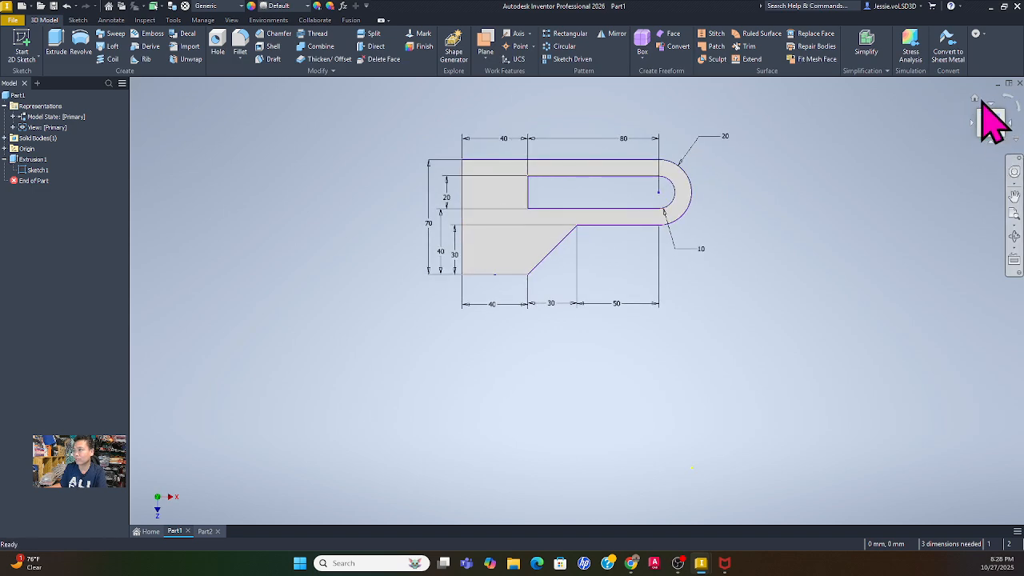
left_click(974, 97)
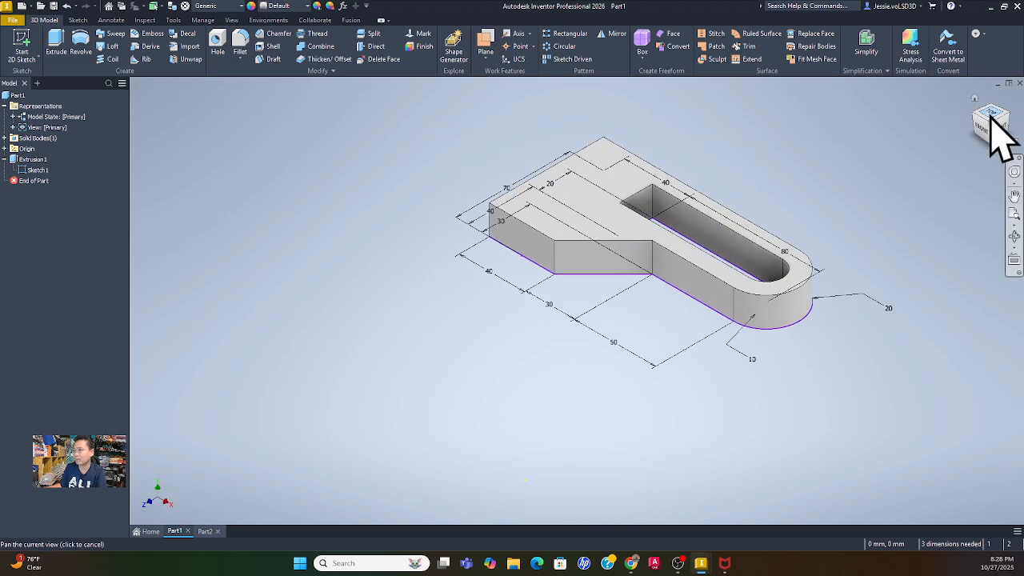
left_click(991, 114)
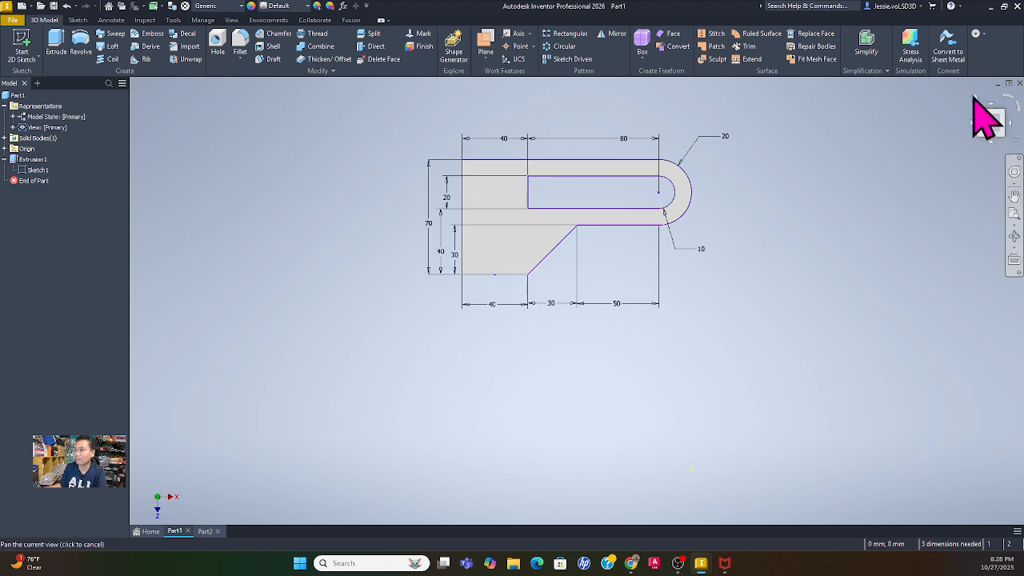
left_click(975, 99)
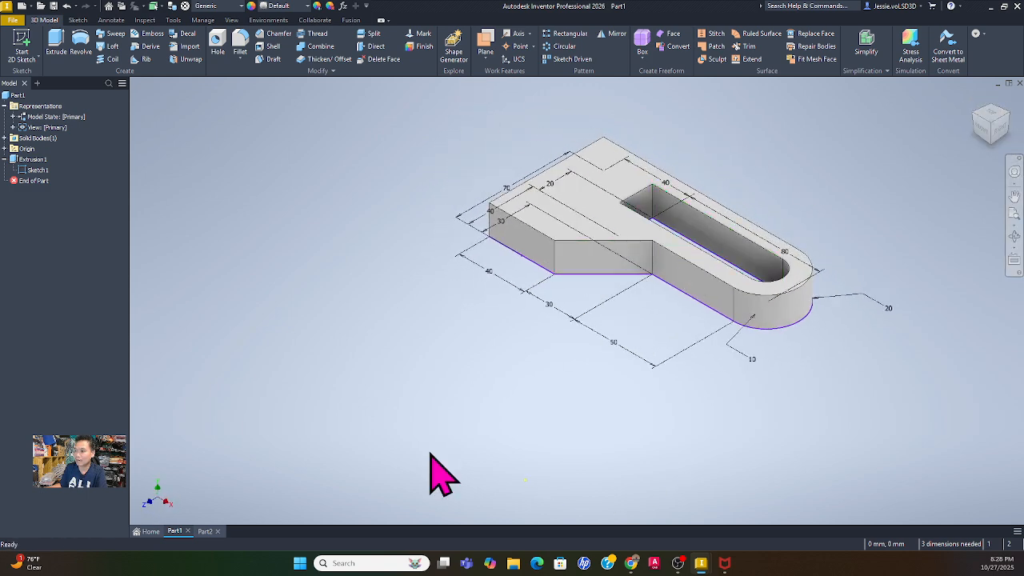
left_click(205, 532)
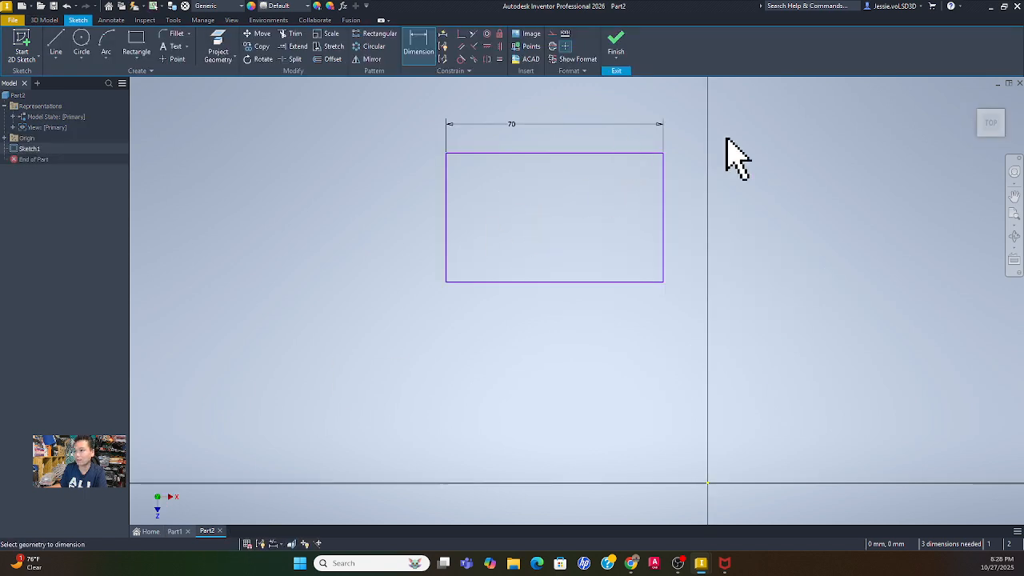
Delete the 70 mm dimension from the rectangle's long edge.
left_click(976, 100)
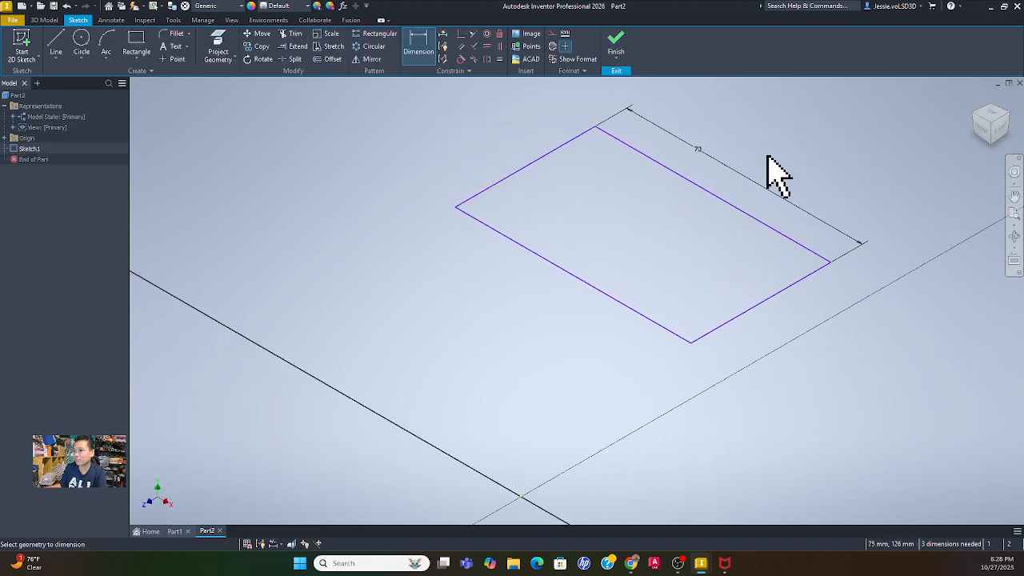
left_click(696, 152)
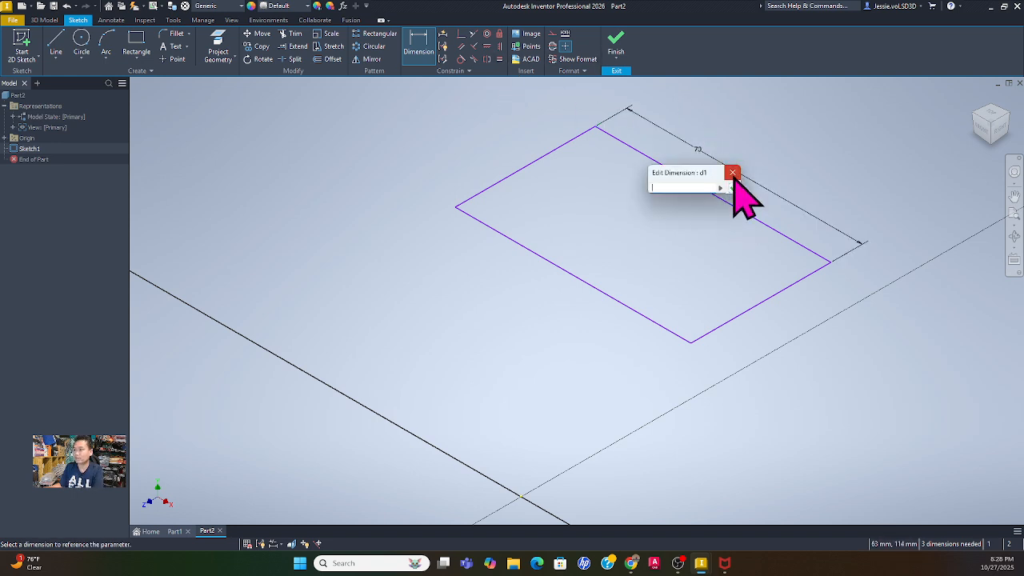
left_click(733, 173)
key("Escape")
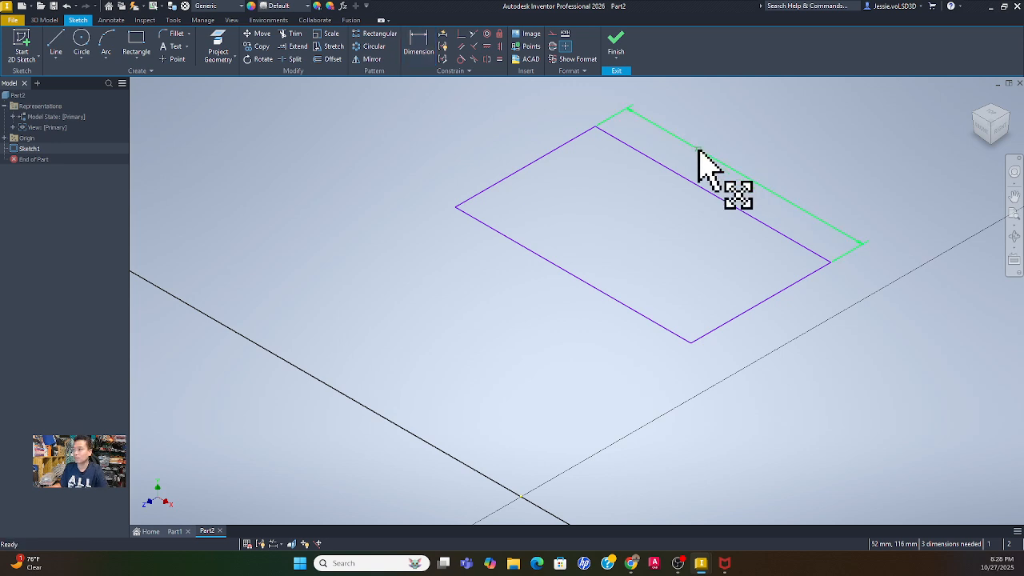
key("Delete")
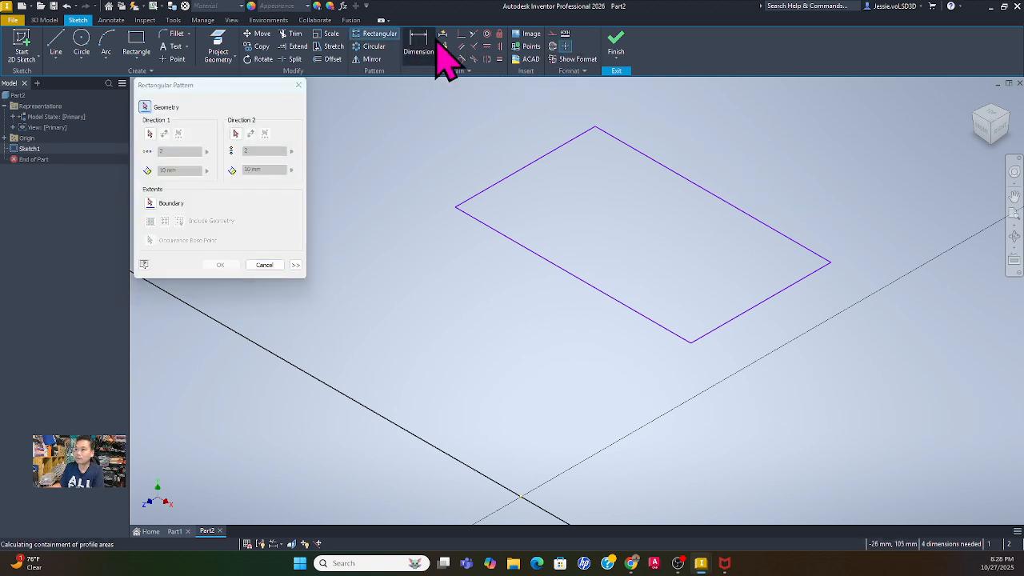
Dimension the rectangle's short edge at 70 mm and view the sketch from the top.
left_click(418, 48)
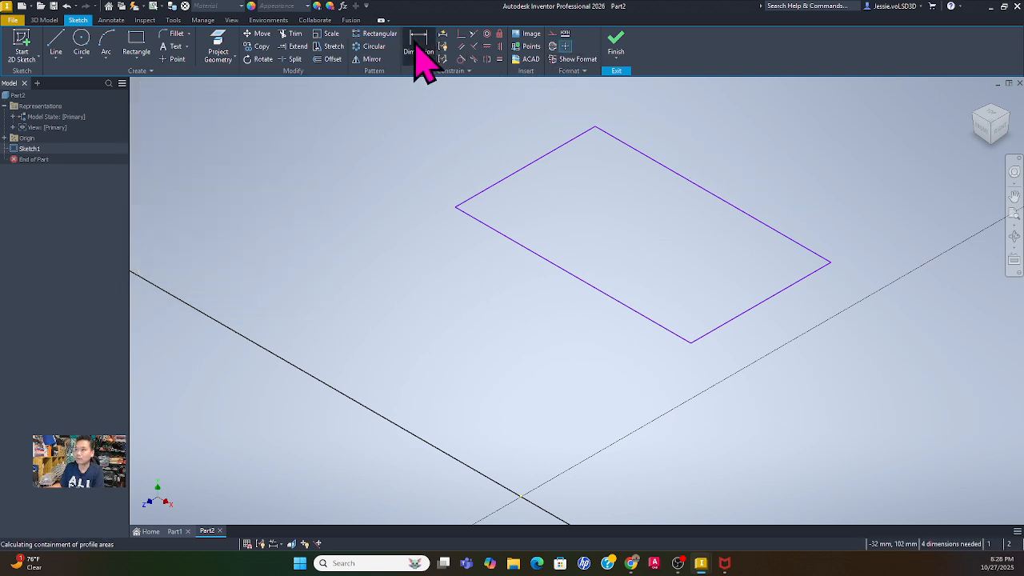
left_click(504, 179)
left_click(498, 156)
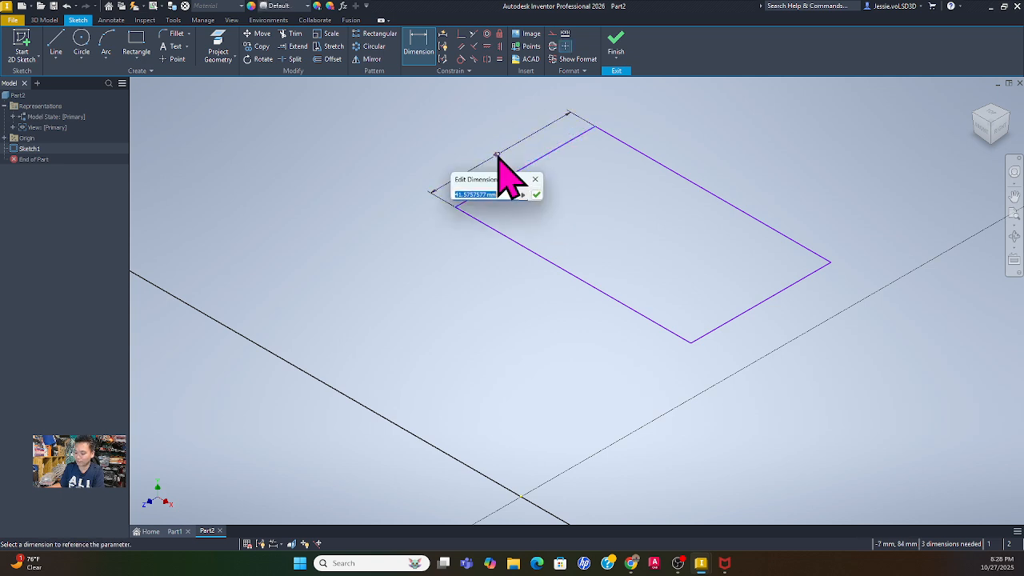
key("Return")
key("F2")
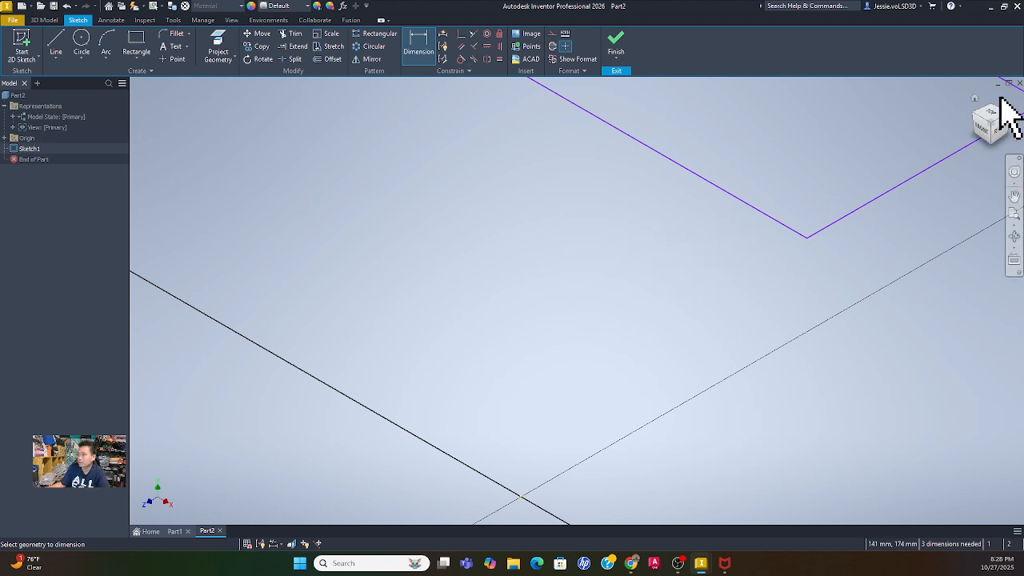
left_click(994, 118)
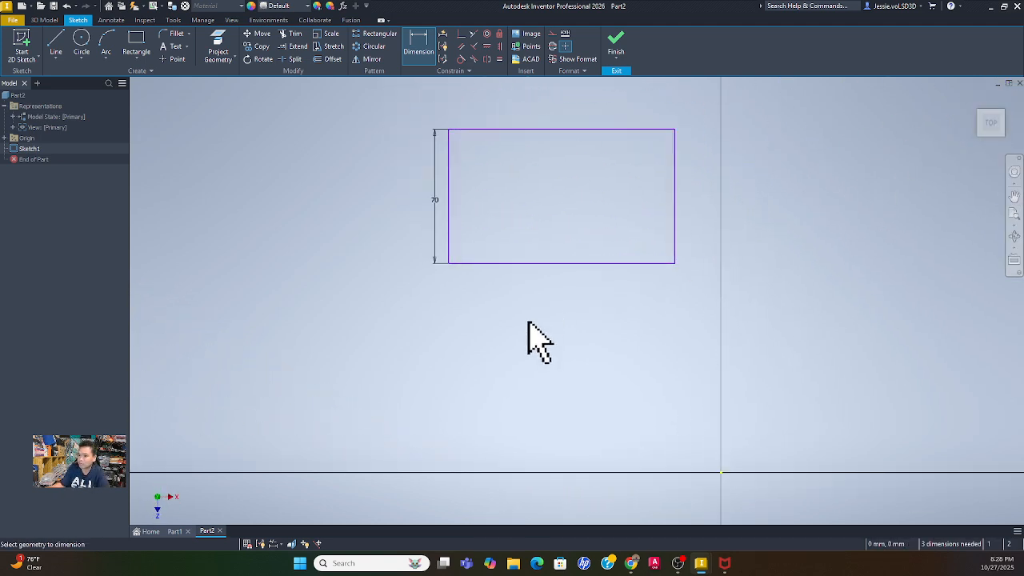
middle_click_drag(450, 309, 354, 364)
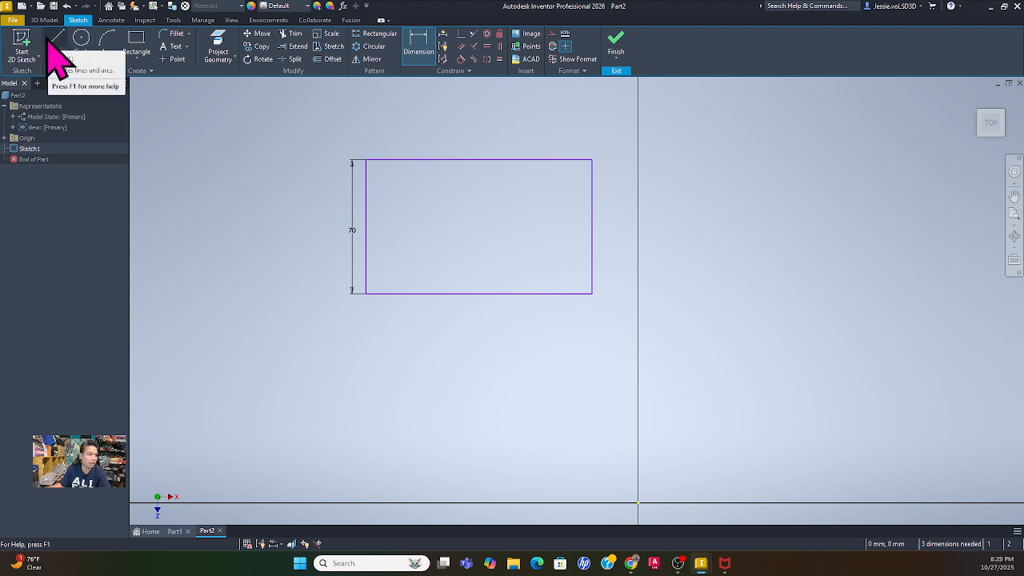
Check the Part1 outline from the top, then in Part2 draw a sloped line from the rectangle's lower edge and a horizontal line to its right edge.
left_click(54, 41)
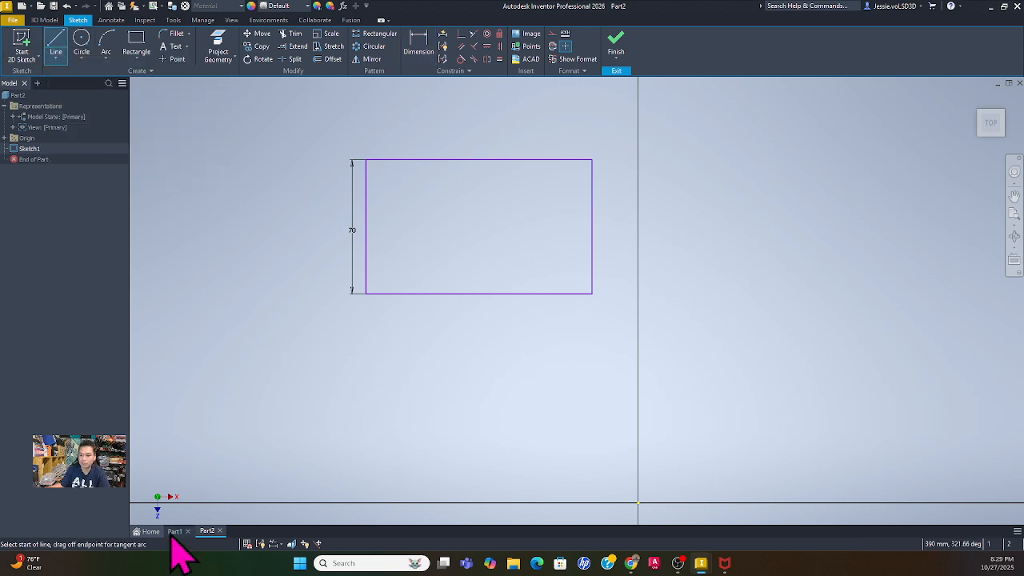
left_click(173, 533)
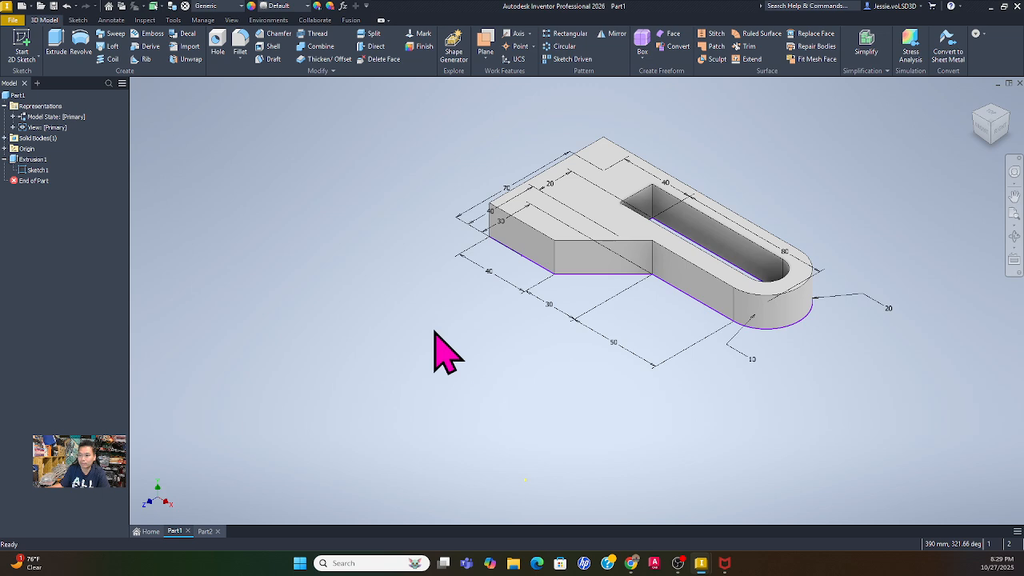
left_click(995, 112)
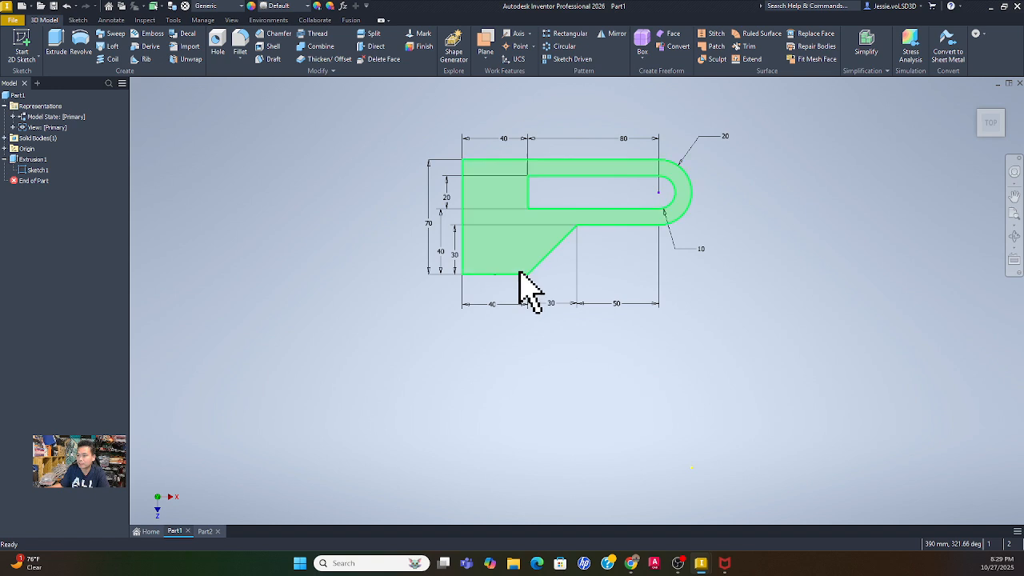
left_click(205, 532)
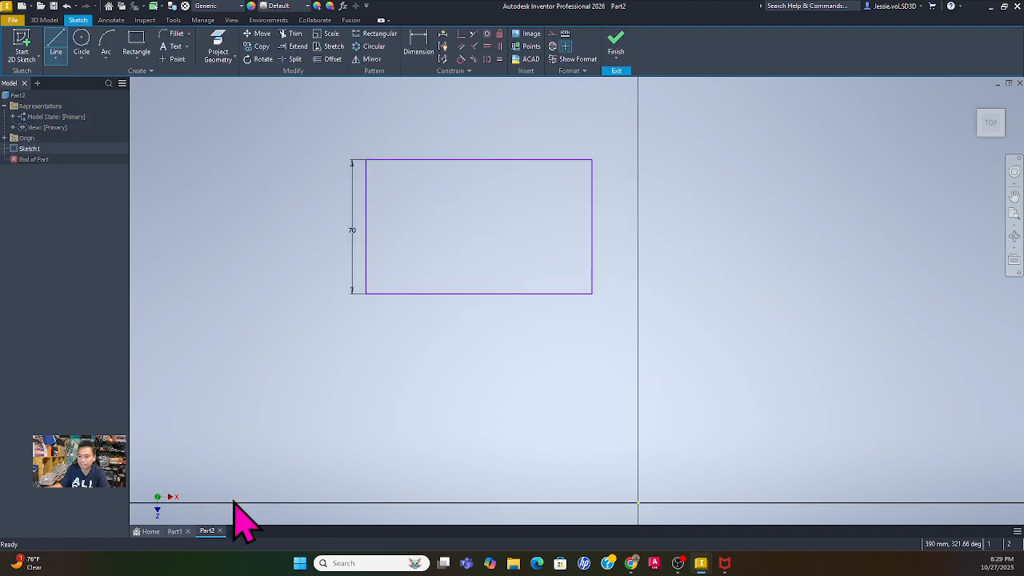
left_click(425, 294)
left_click(474, 256)
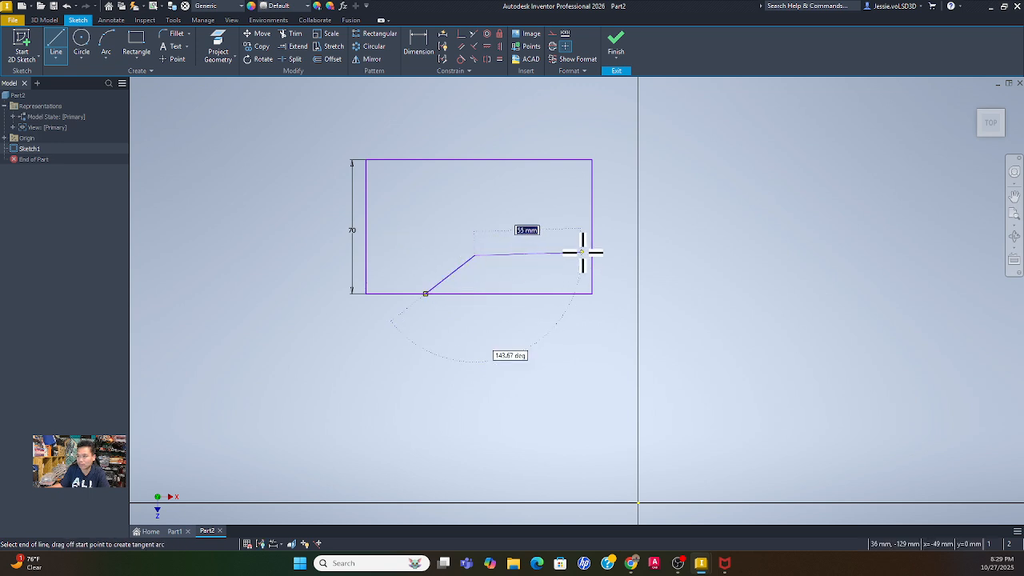
double_click(591, 255)
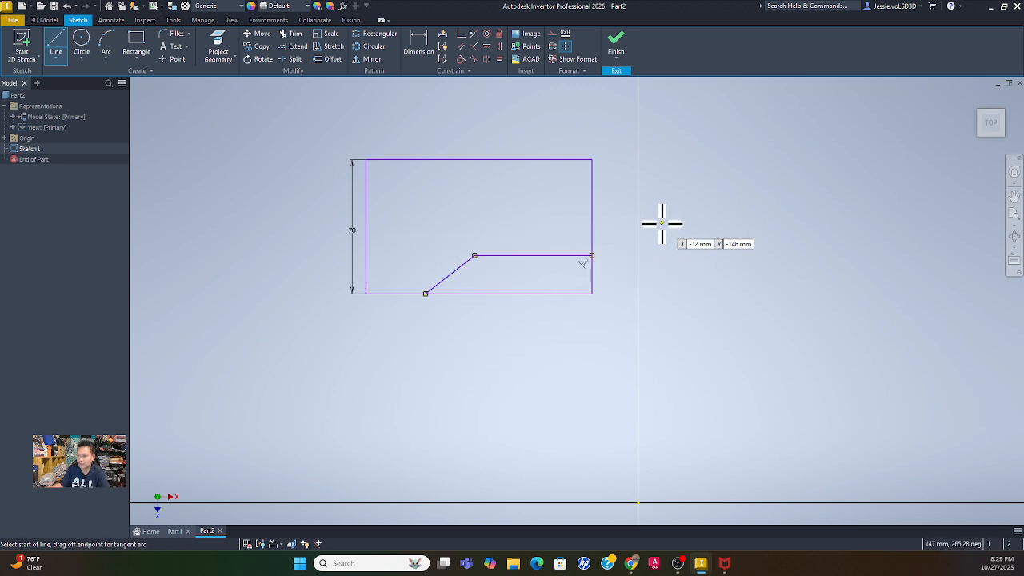
key("Escape")
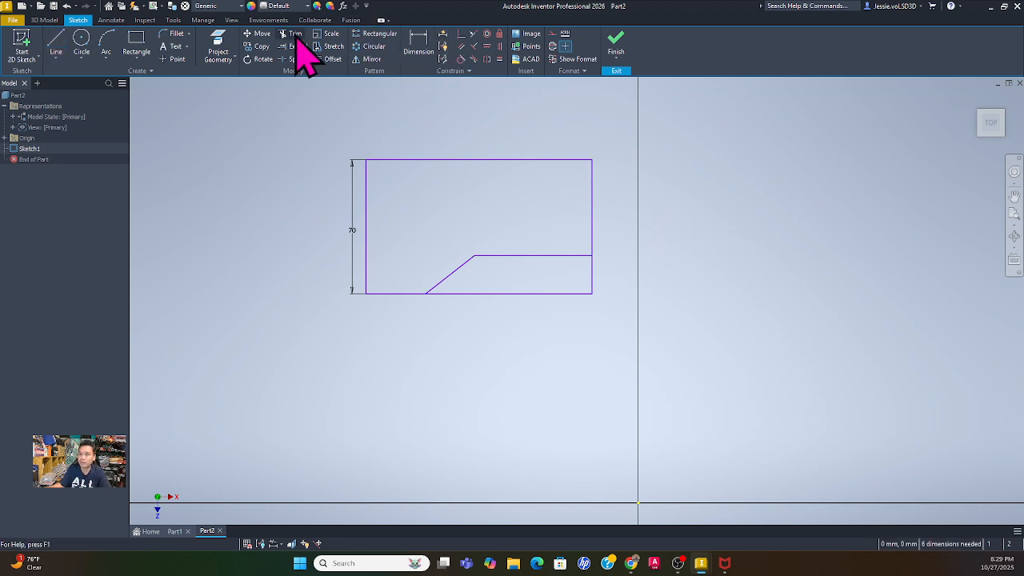
Trim the lower and right rectangle segments outside the new sloped and horizontal lines to remove the lower-right corner.
left_click(295, 34)
left_click(537, 293)
left_click(592, 280)
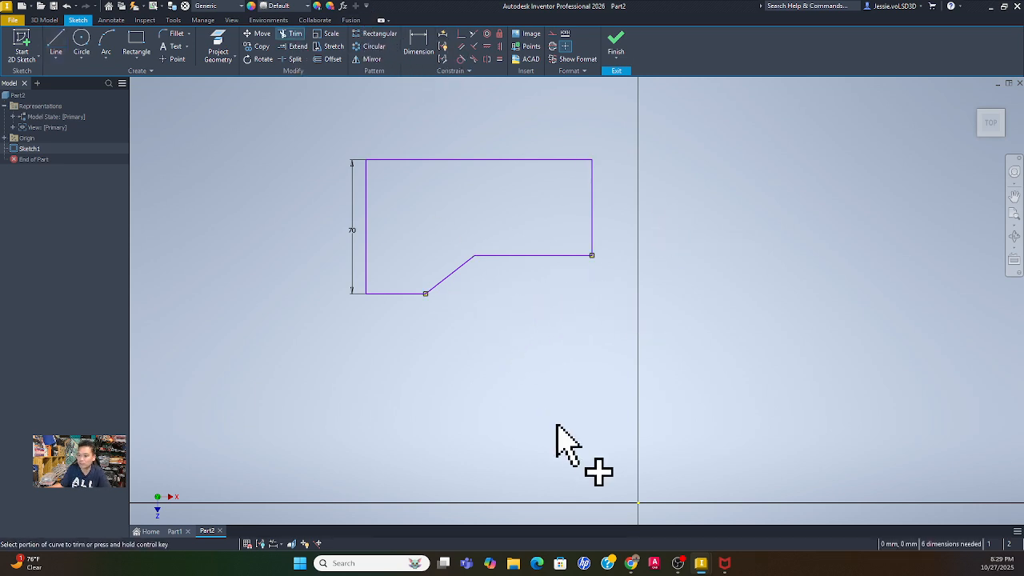
Dimension the vertical distance between the two lower horizontal edges at 30 mm and move the 70 mm dimension farther from the profile.
left_click(416, 46)
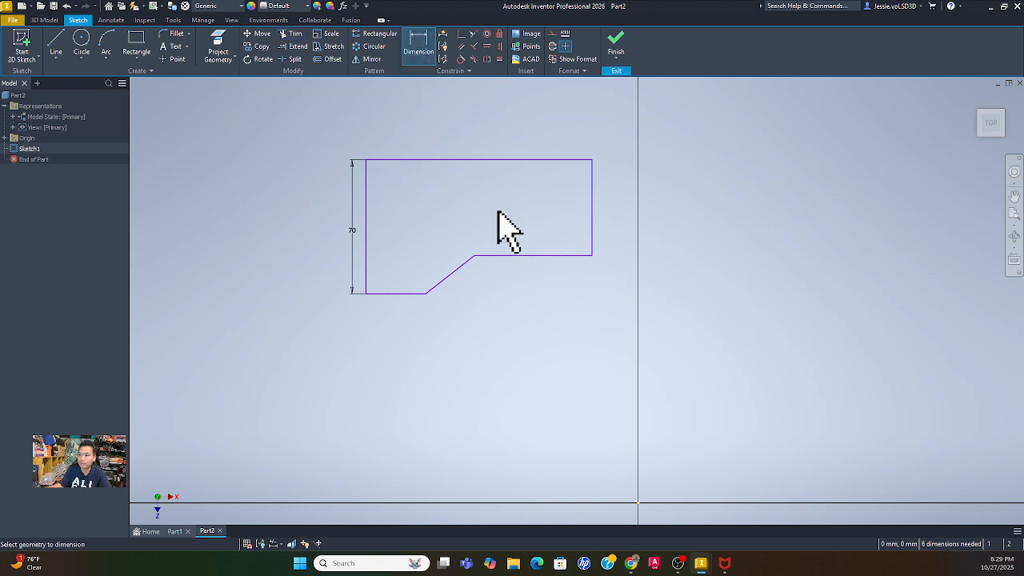
left_click(502, 255)
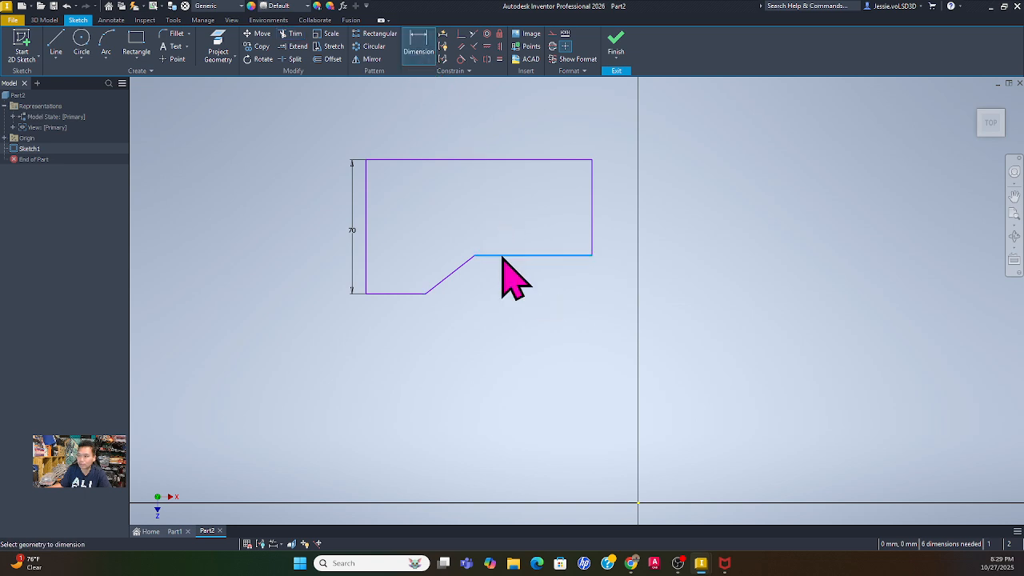
left_click(410, 293)
left_click(340, 269)
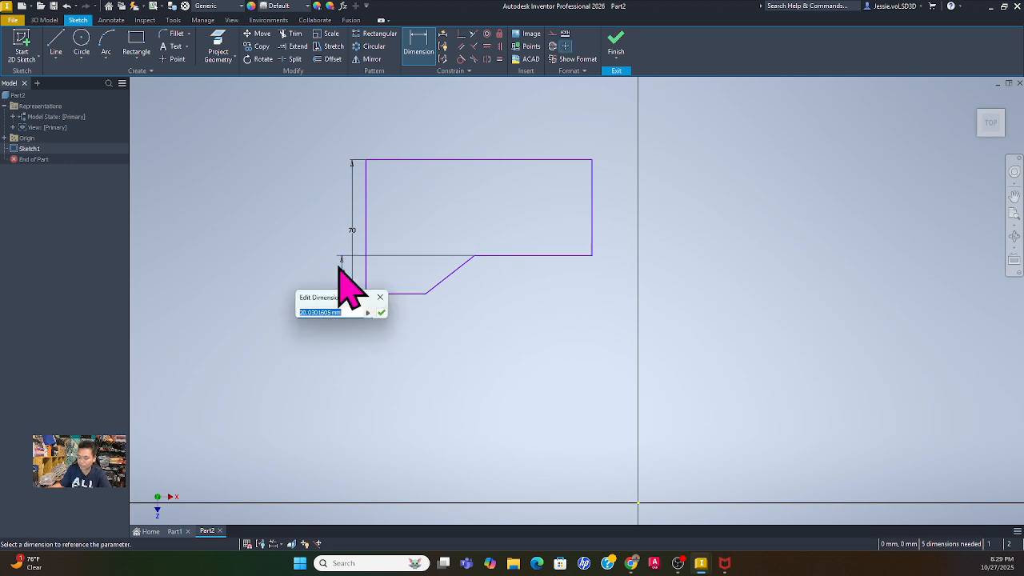
type("30")
key("Return")
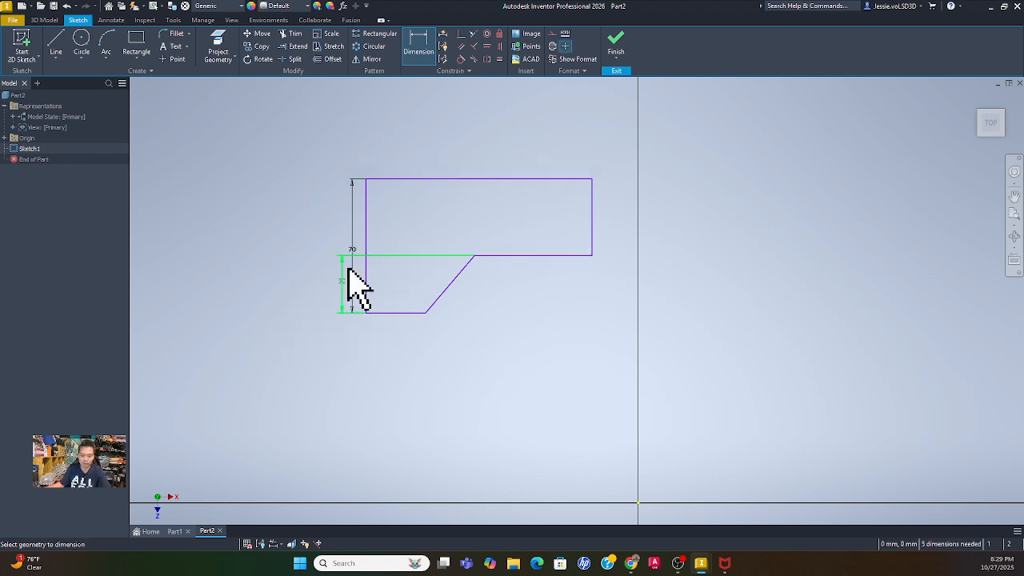
key("Escape")
left_click_drag(352, 248, 297, 250)
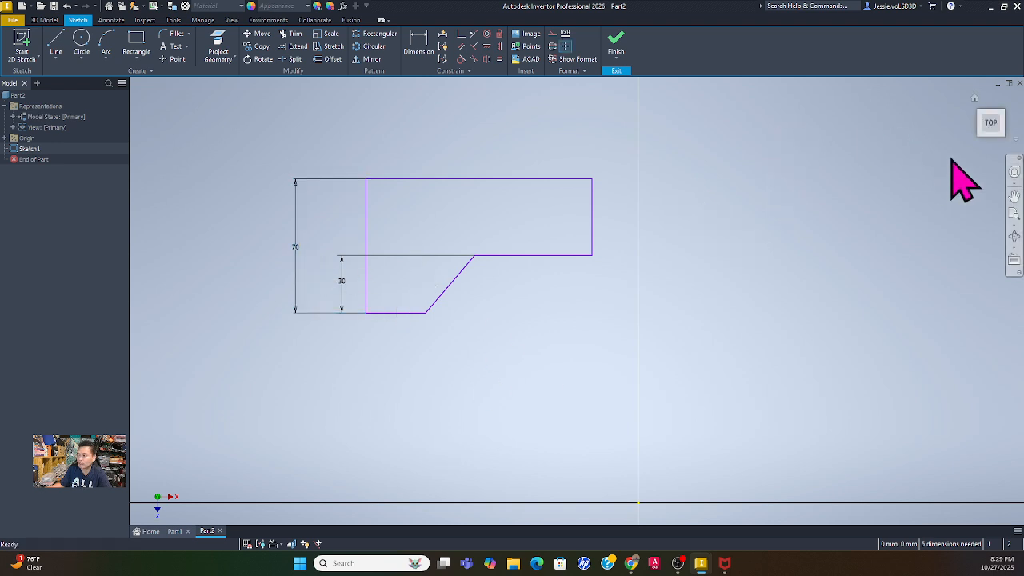
Draw a circle centred on the right edge's midpoint through its lower corner, and trim its inner half and the edge to leave a rounded end.
left_click(977, 99)
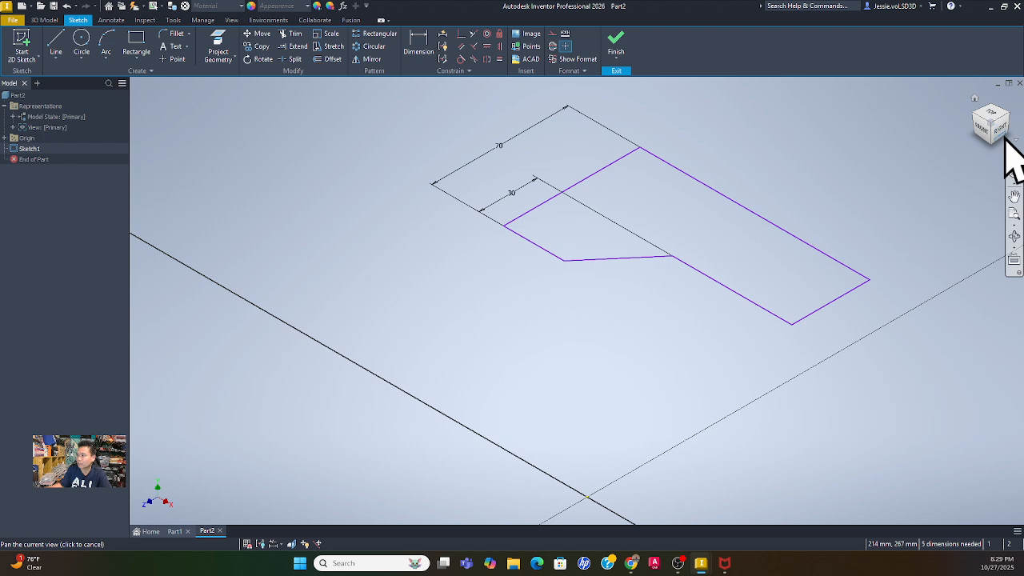
left_click(993, 115)
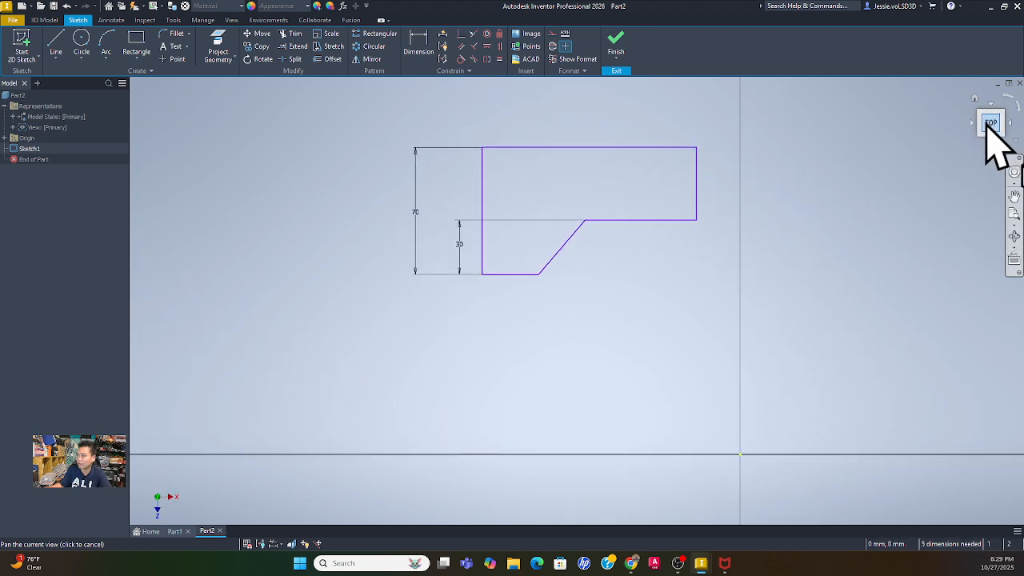
left_click(82, 40)
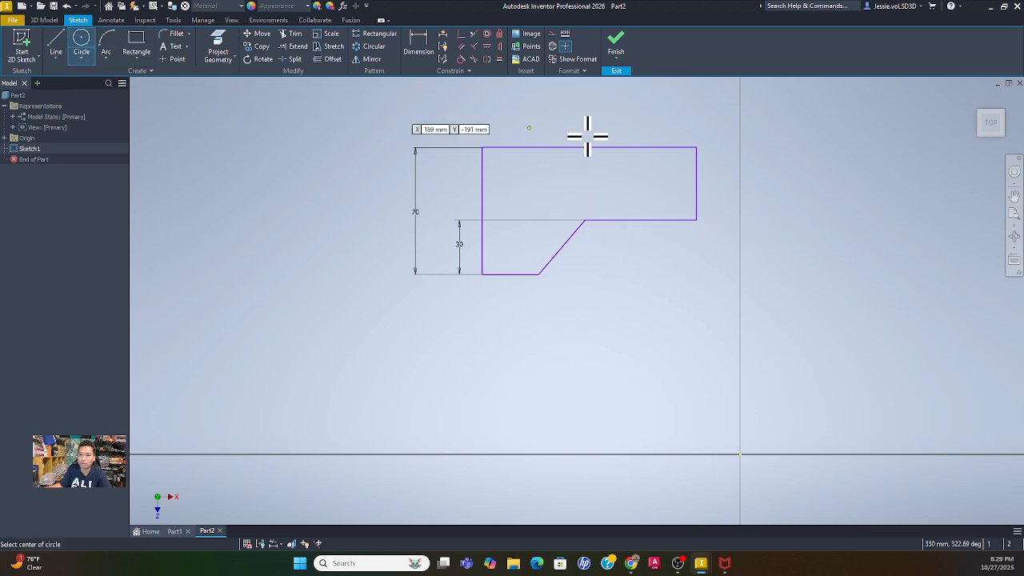
left_click(696, 183)
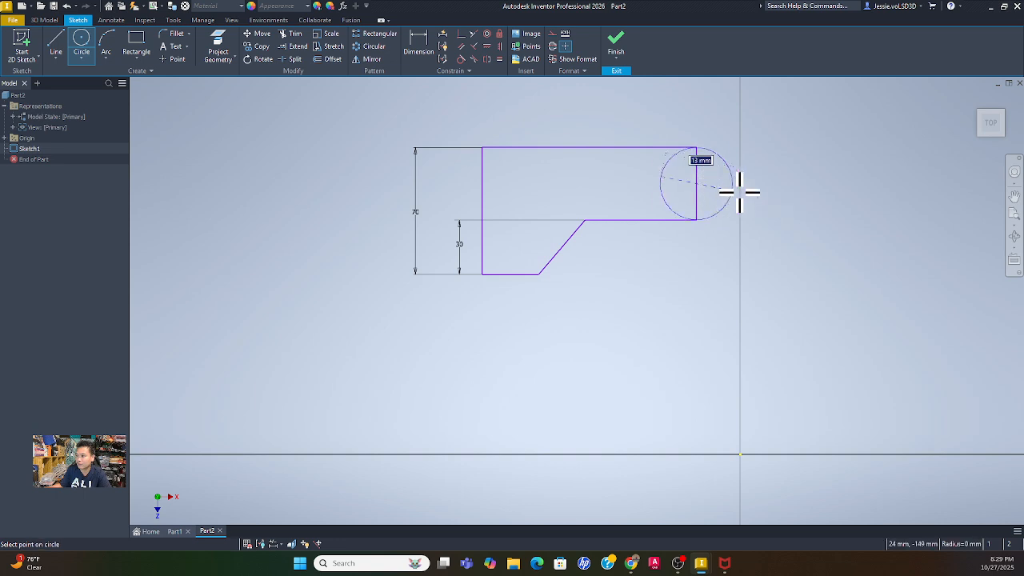
left_click(696, 220)
key("Escape")
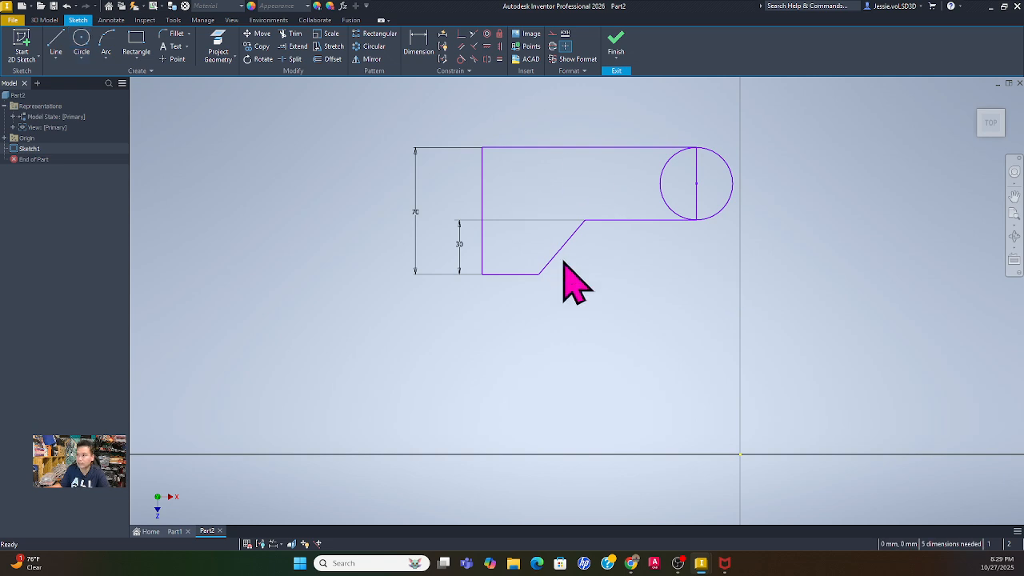
left_click(292, 34)
left_click(662, 198)
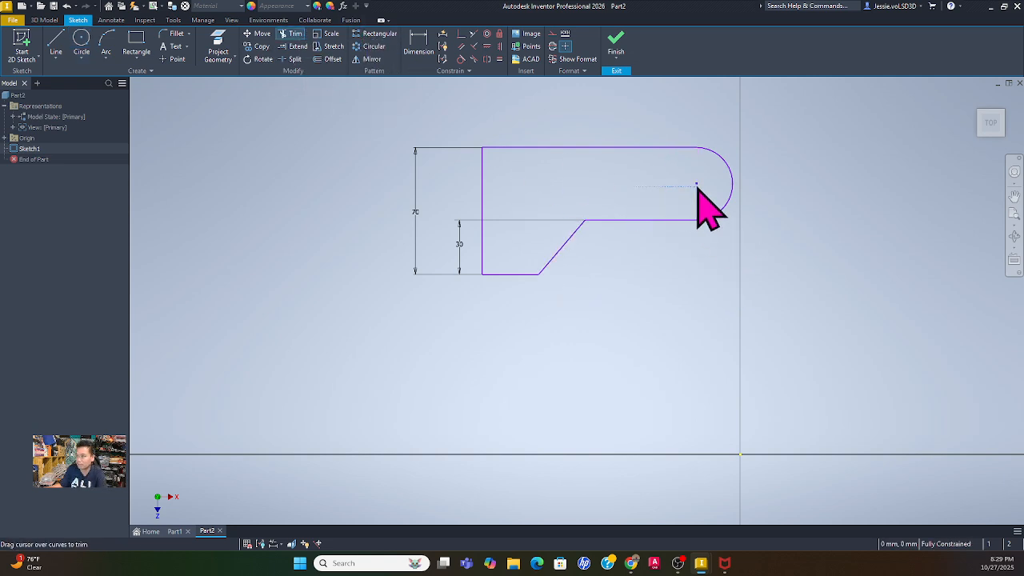
Draw a circle with a radius of about 13 mm inside the rounded end, concentric with its arc.
left_click(83, 42)
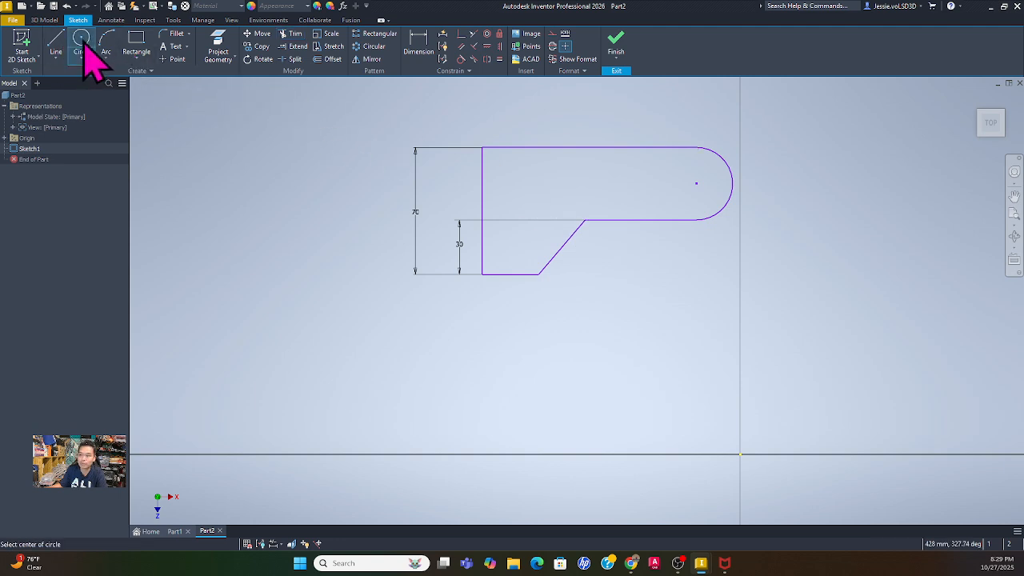
left_click(692, 183)
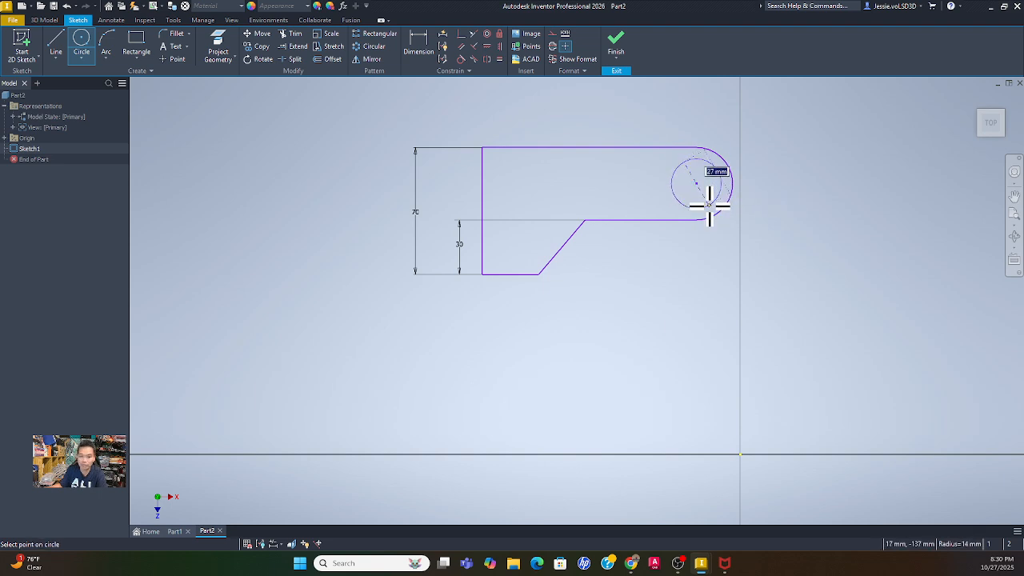
right_click(709, 205)
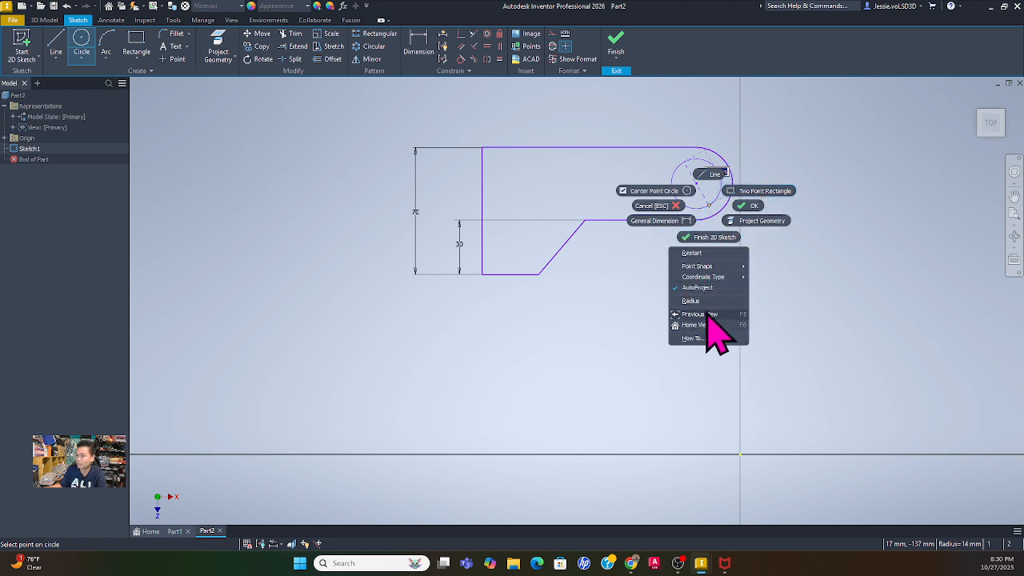
left_click(750, 208)
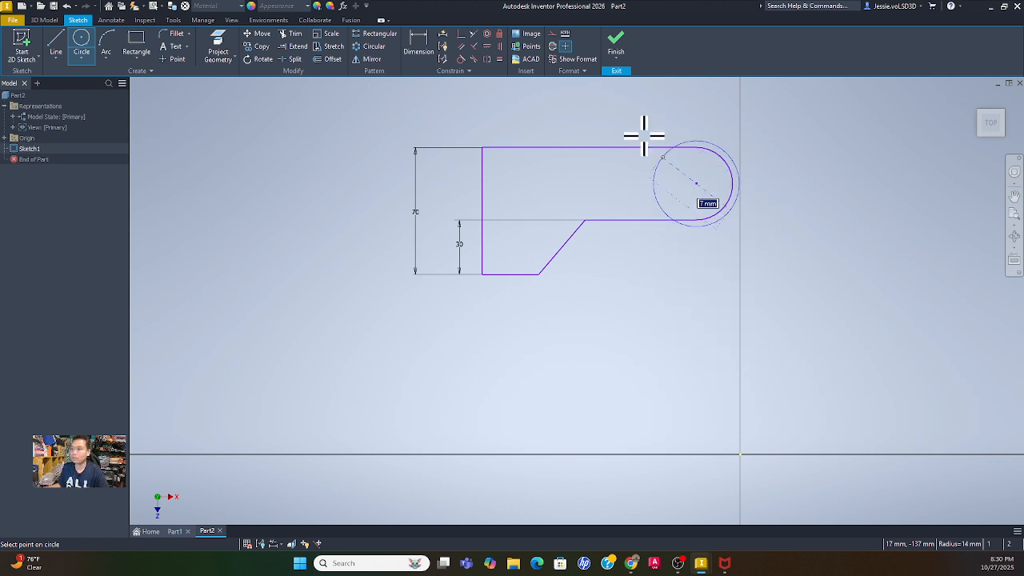
left_click(707, 206)
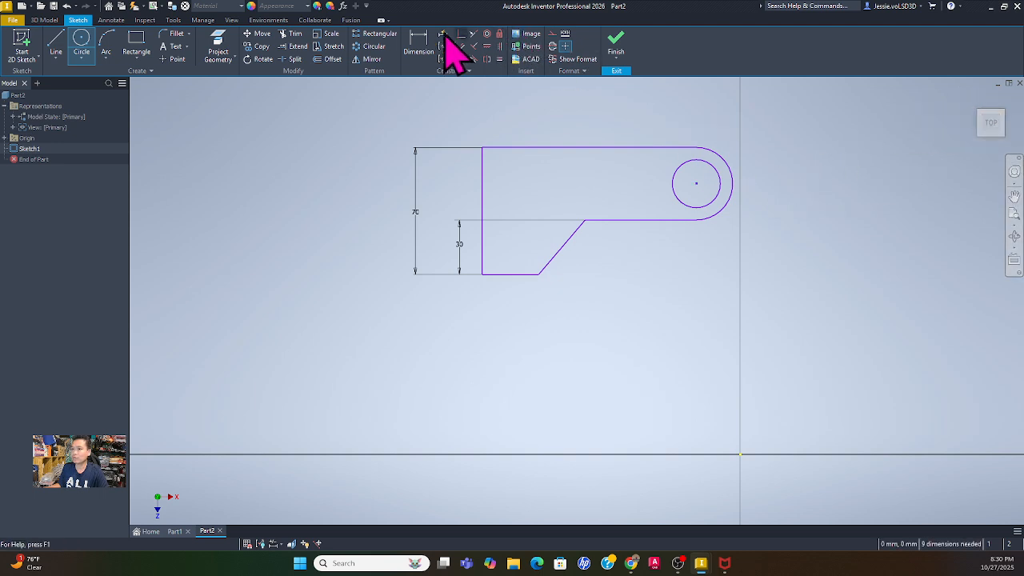
left_click(421, 42)
right_click(681, 210)
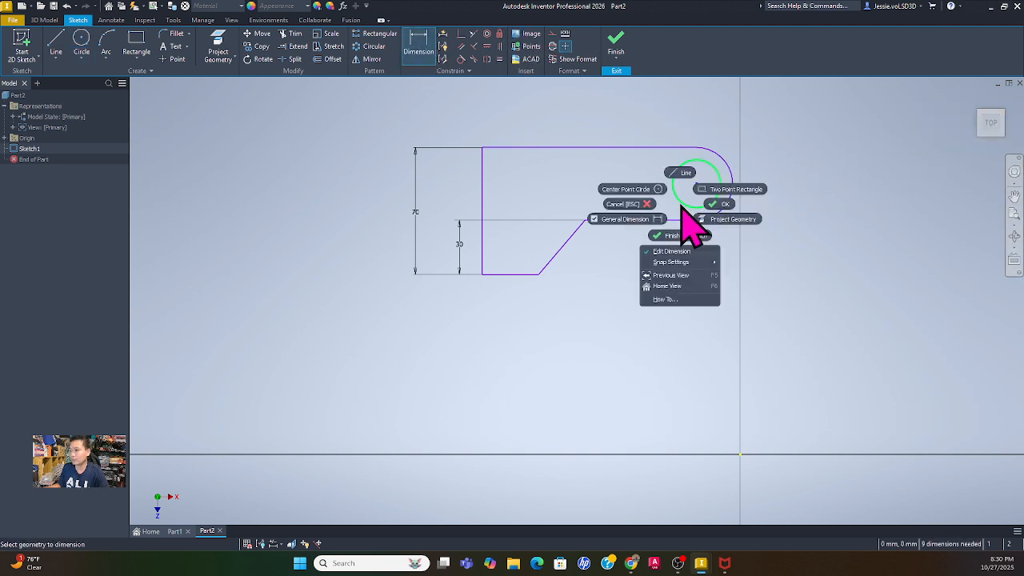
left_click(683, 205)
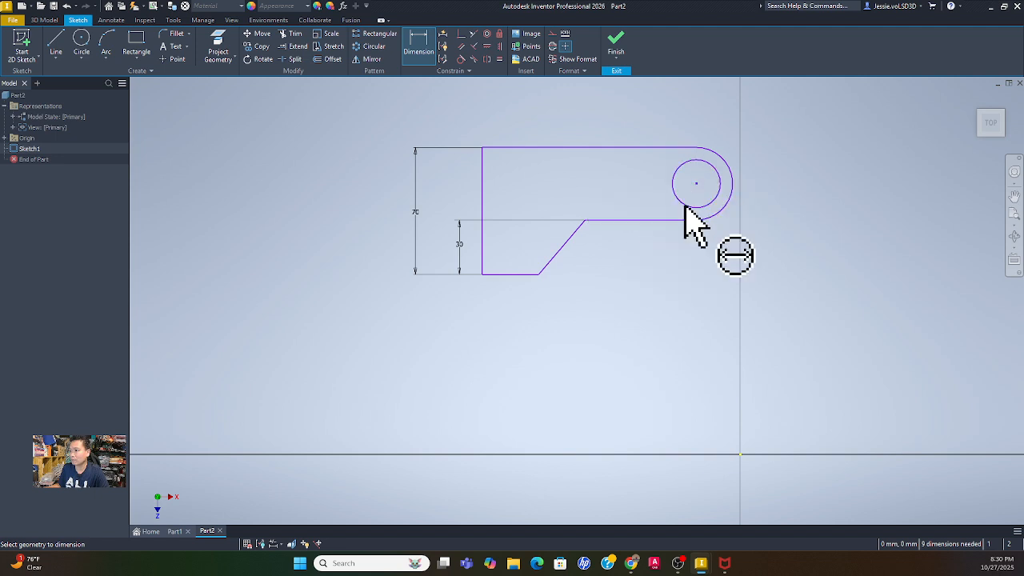
Dimension the inner circle as a radius instead of a diameter and set it to 10 mm.
left_click(426, 35)
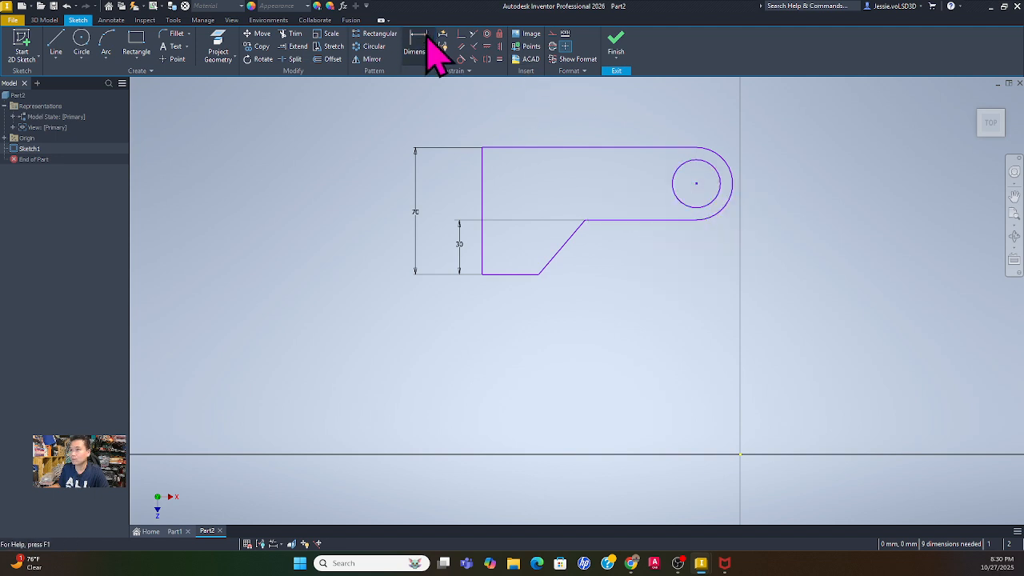
left_click(686, 206)
right_click(663, 254)
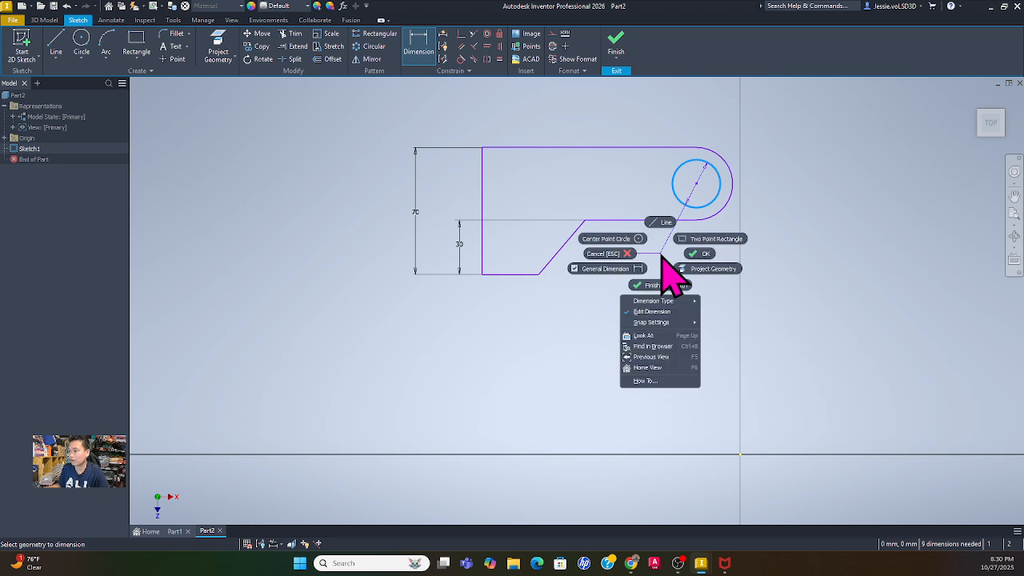
mouse_move(678, 303)
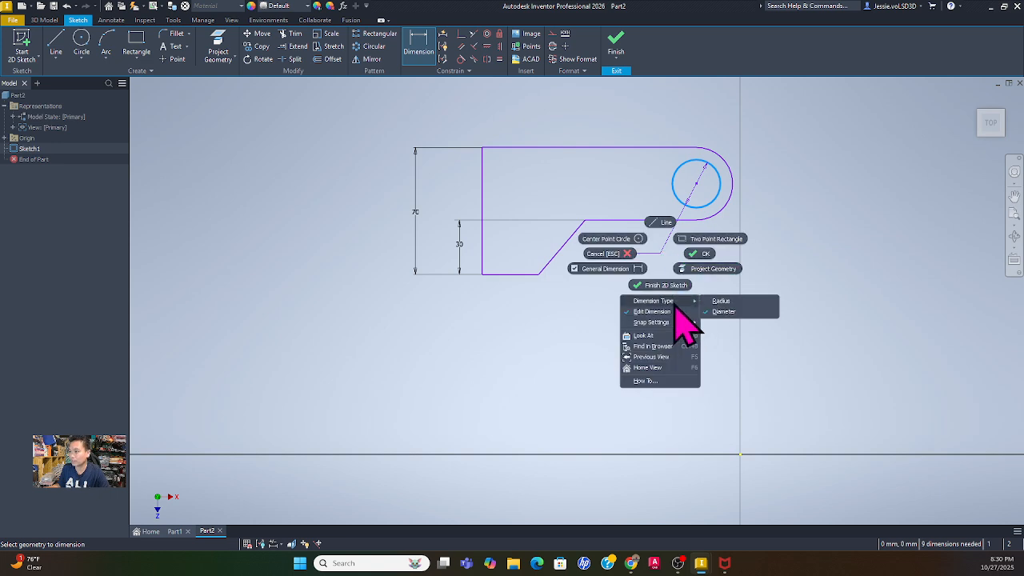
left_click(729, 302)
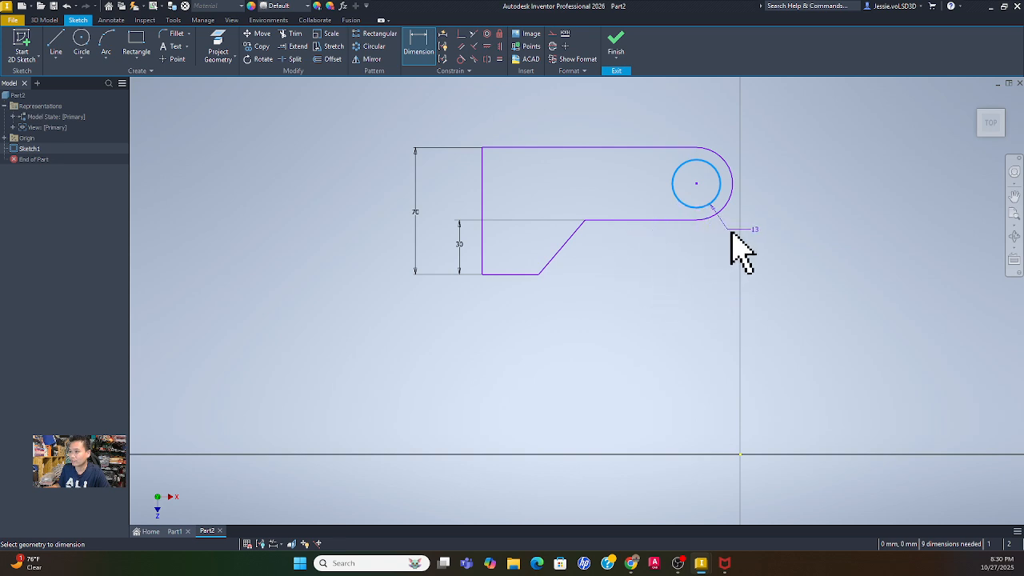
left_click(757, 232)
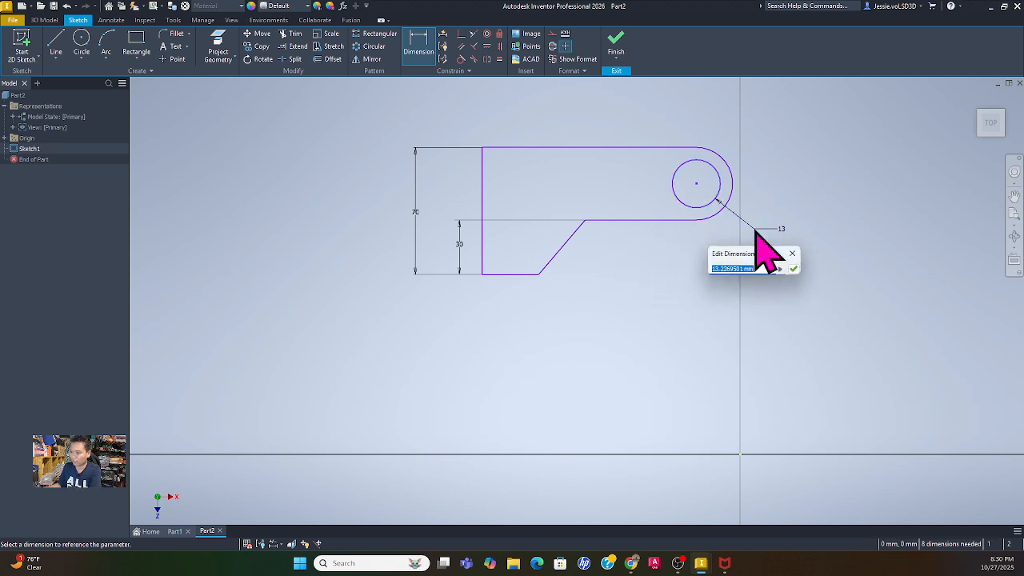
key("Return")
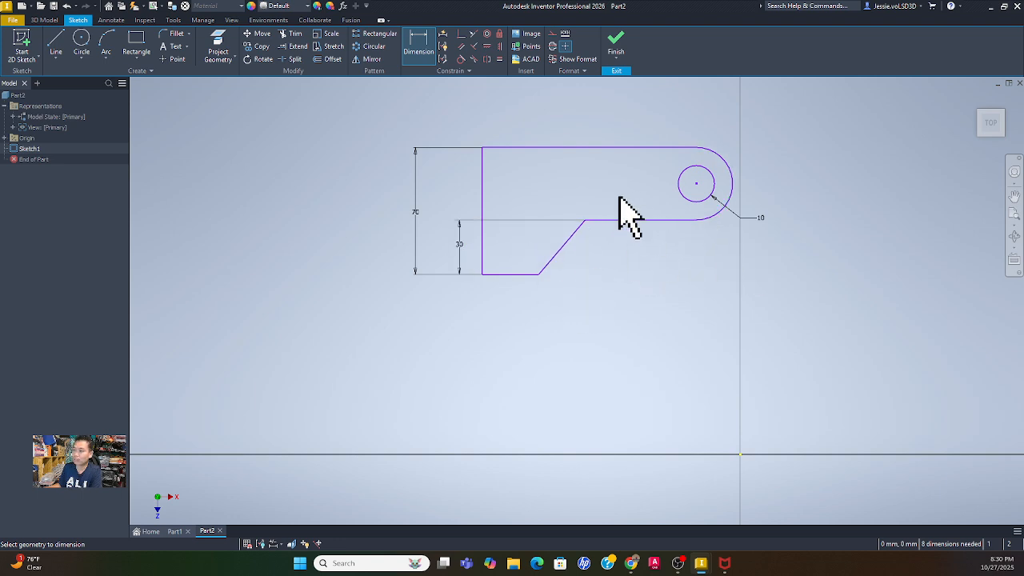
Dimension the radius of the outer rounded end at 20 mm.
left_click(714, 219)
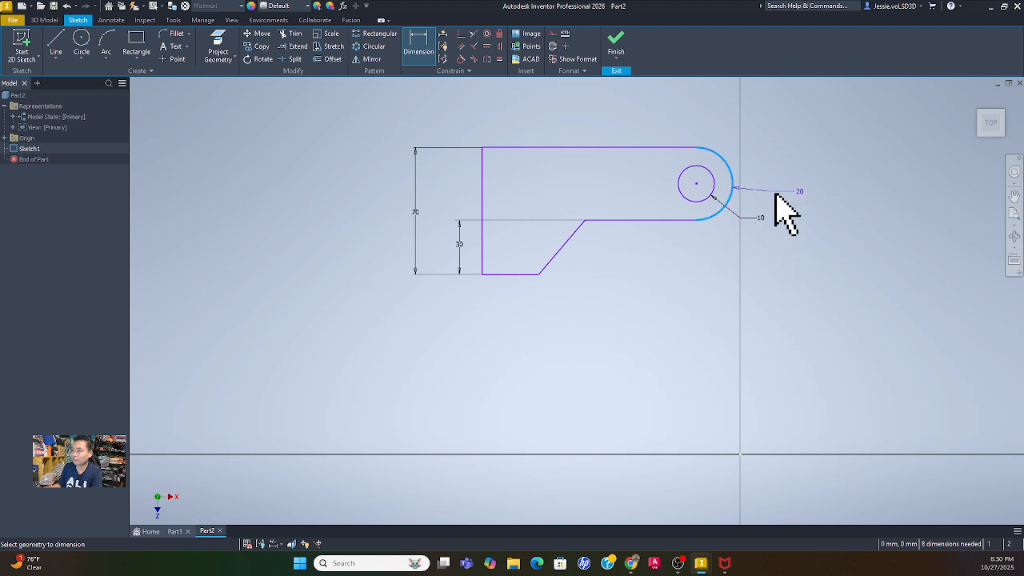
left_click(728, 137)
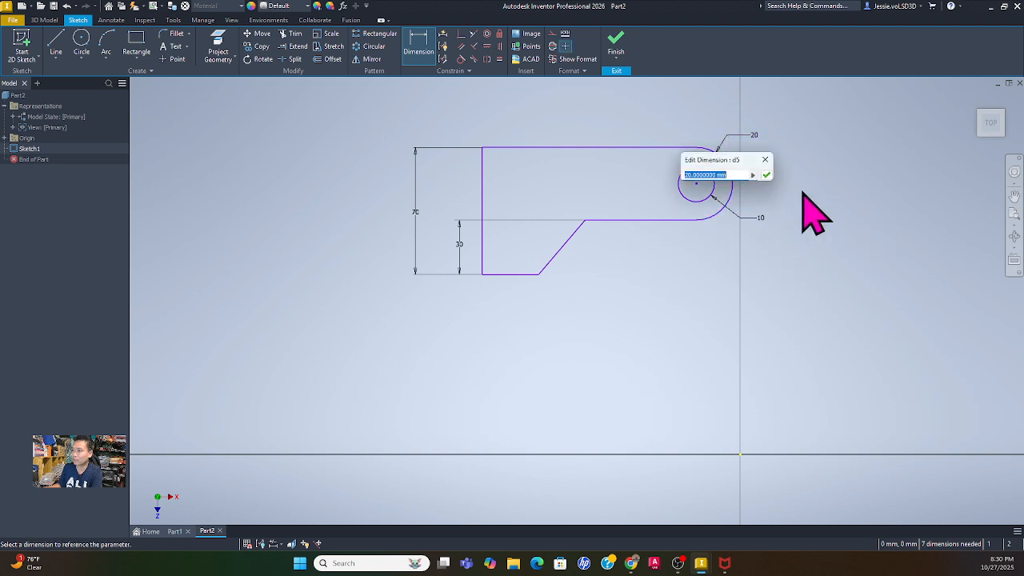
left_click(764, 168)
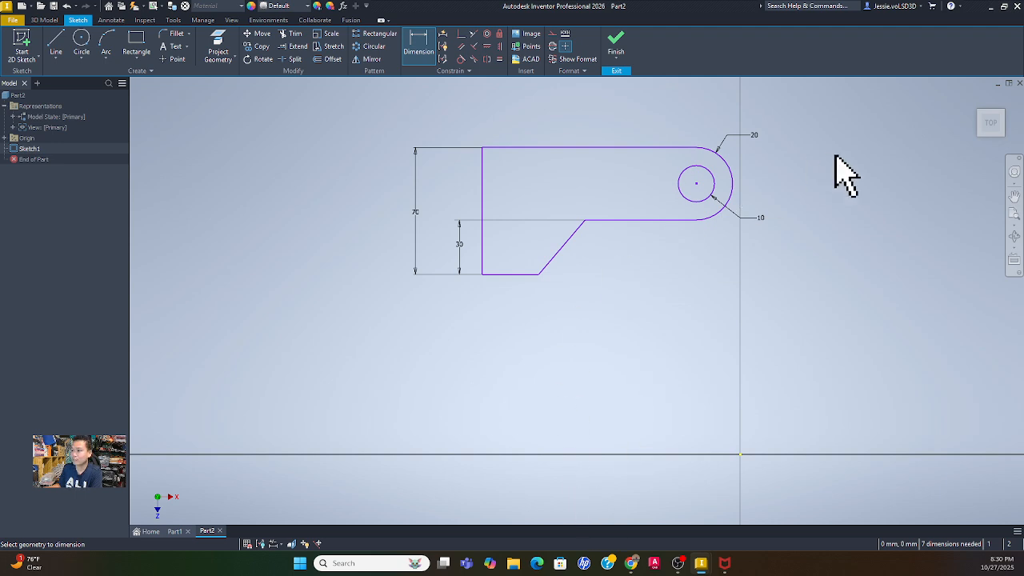
Draw a rectangle about 59 by 20 mm leftward from the circle's top, level with its bottom, and trim the overlapping inner segments to form a slot.
left_click(138, 44)
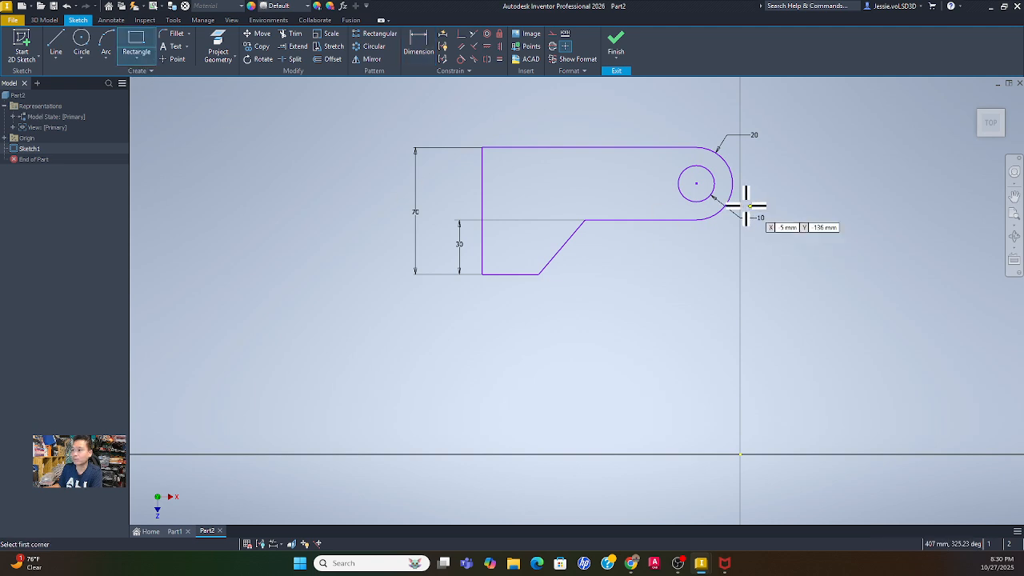
left_click(697, 166)
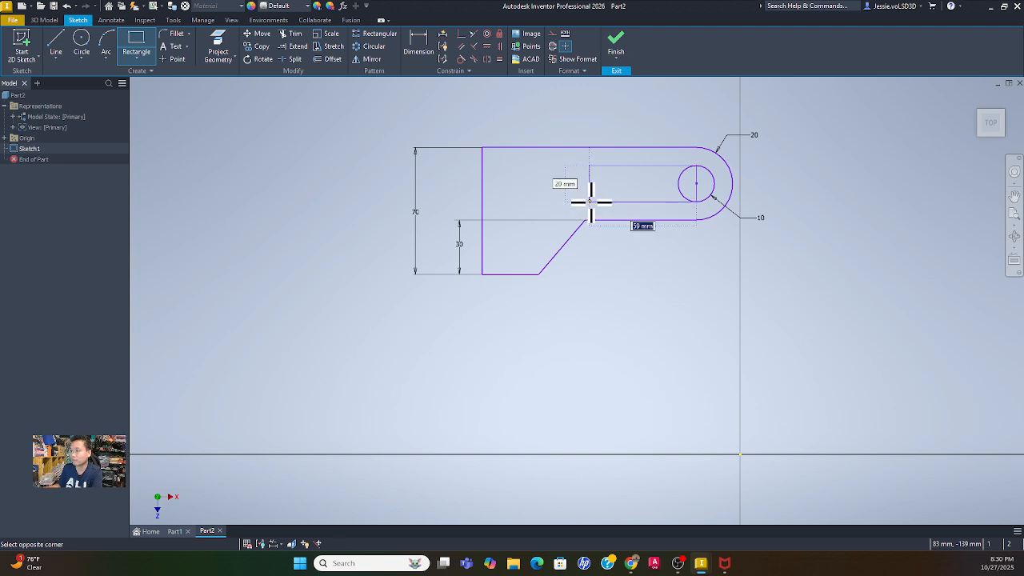
left_click(589, 201)
key("Escape")
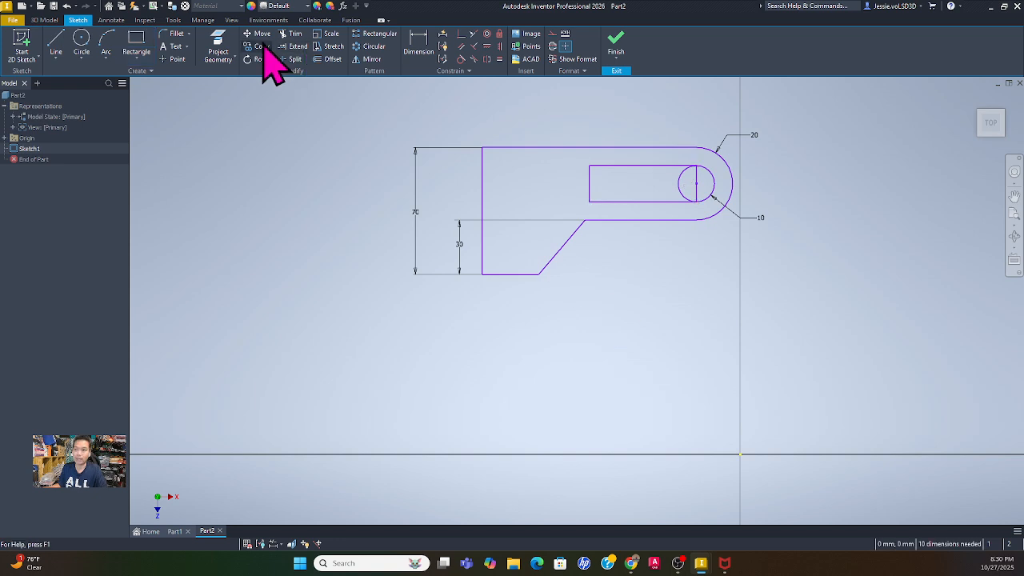
left_click(292, 34)
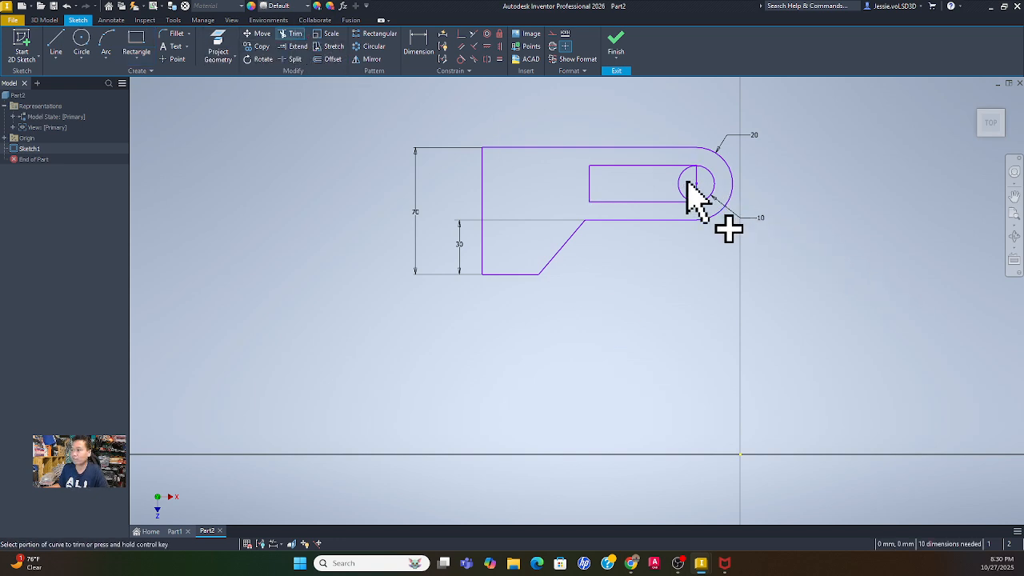
left_click_drag(661, 183, 706, 185)
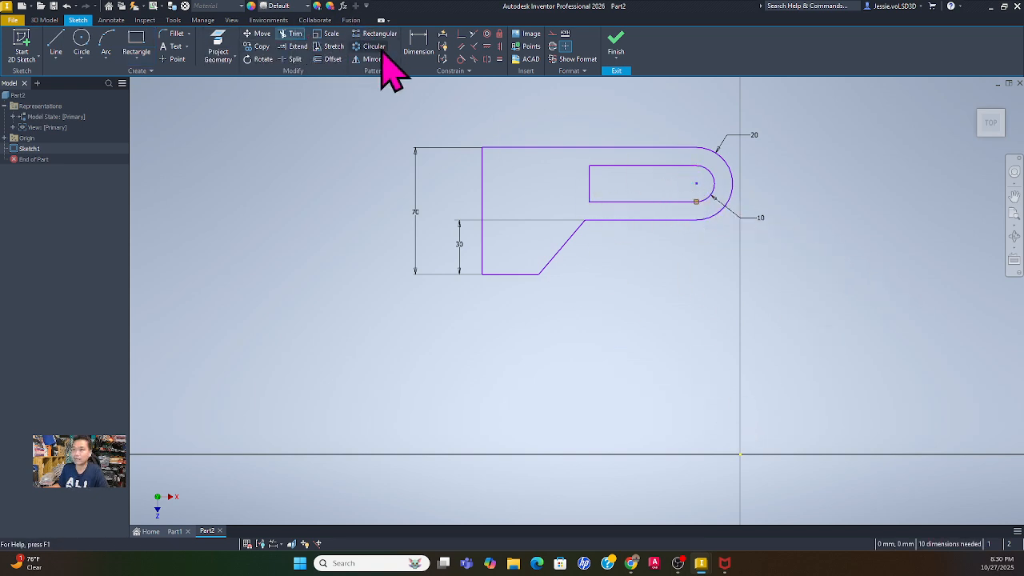
Dimension the horizontal distance from the profile's left edge to the slot's straight end at 40 mm.
left_click(418, 45)
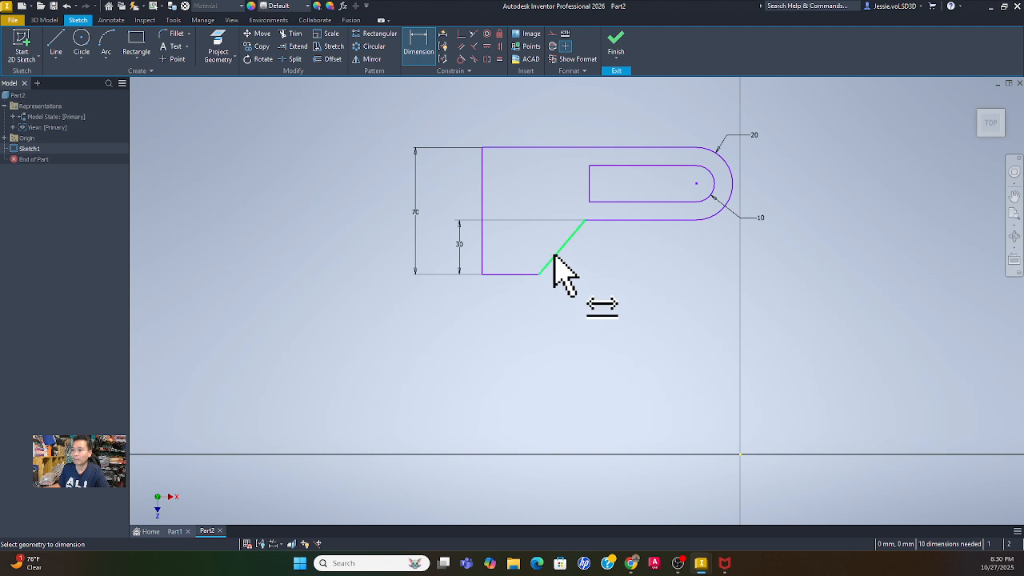
left_click(589, 184)
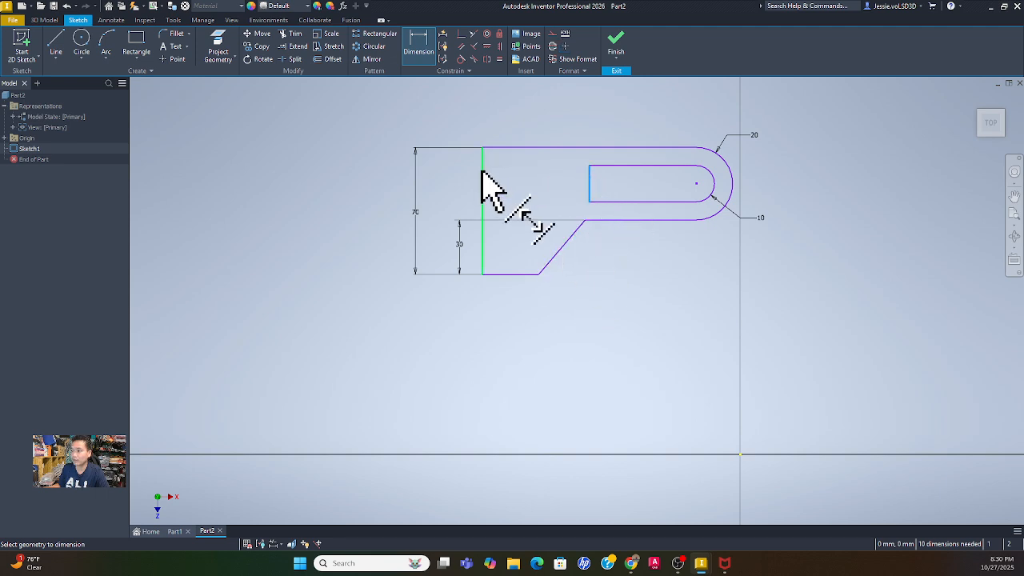
left_click(482, 195)
left_click(520, 151)
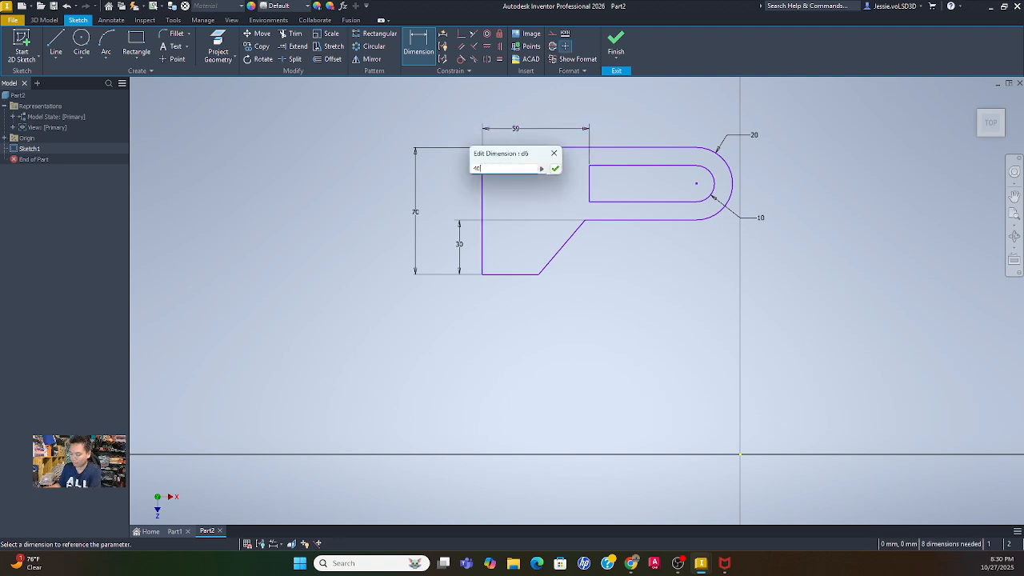
type("40")
key("Return")
Dimension the length of the slot's straight upper edge at 80 mm.
left_click(586, 166)
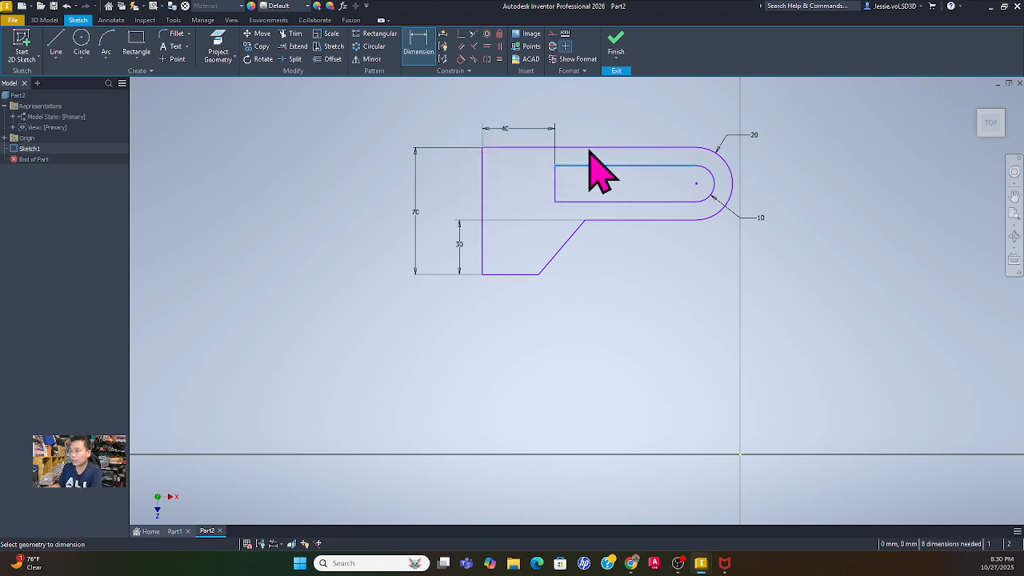
left_click(602, 131)
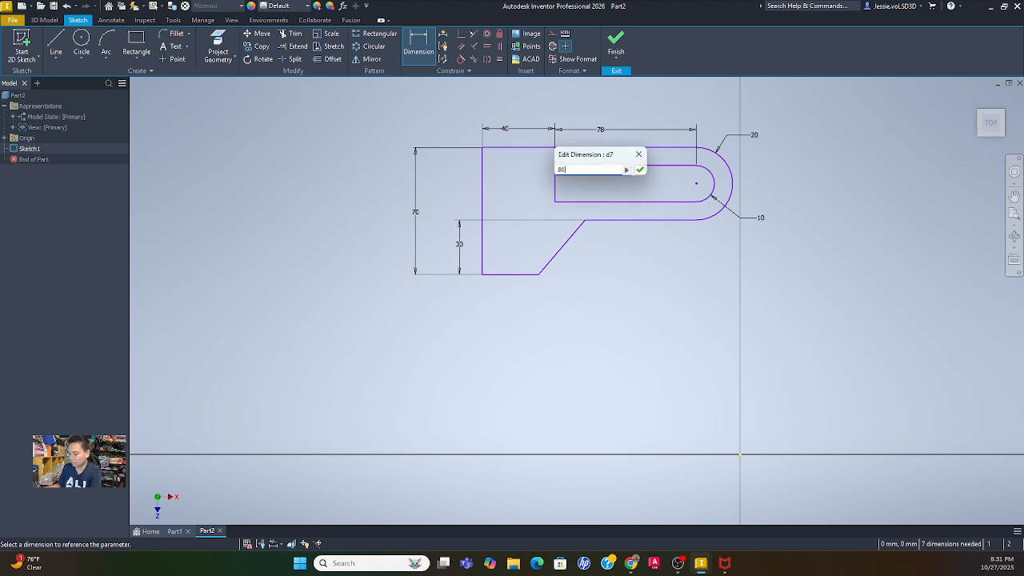
key("Return")
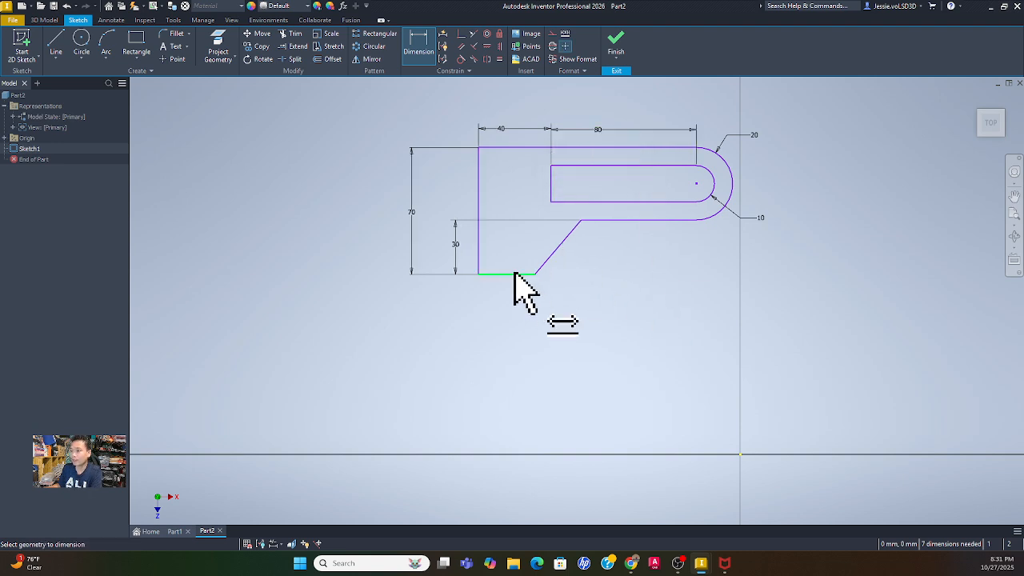
Dimension the slot's lower edge 40 mm above the profile's bottom edge and the slot's straight end at 20 mm high.
left_click(573, 201)
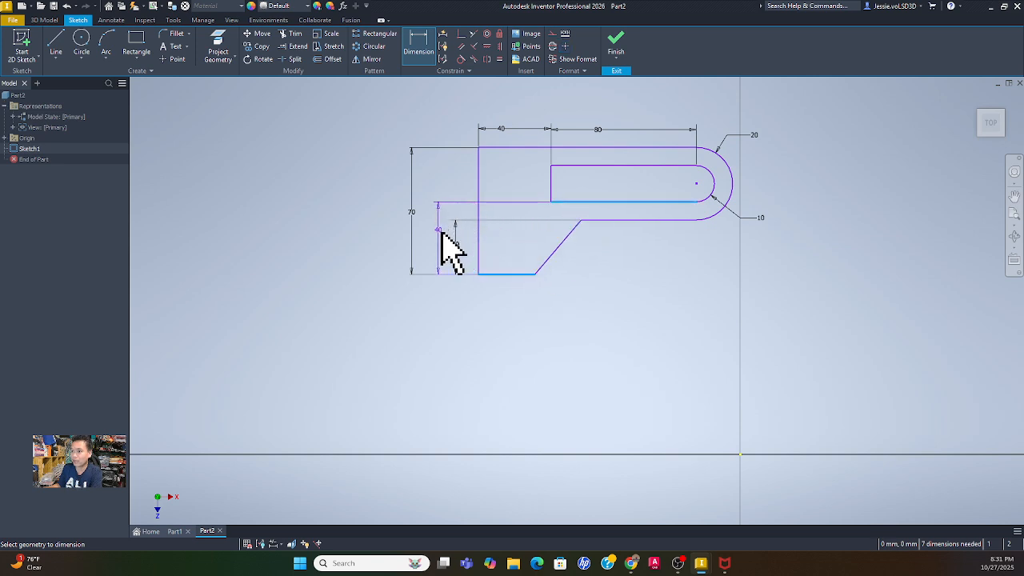
left_click(439, 233)
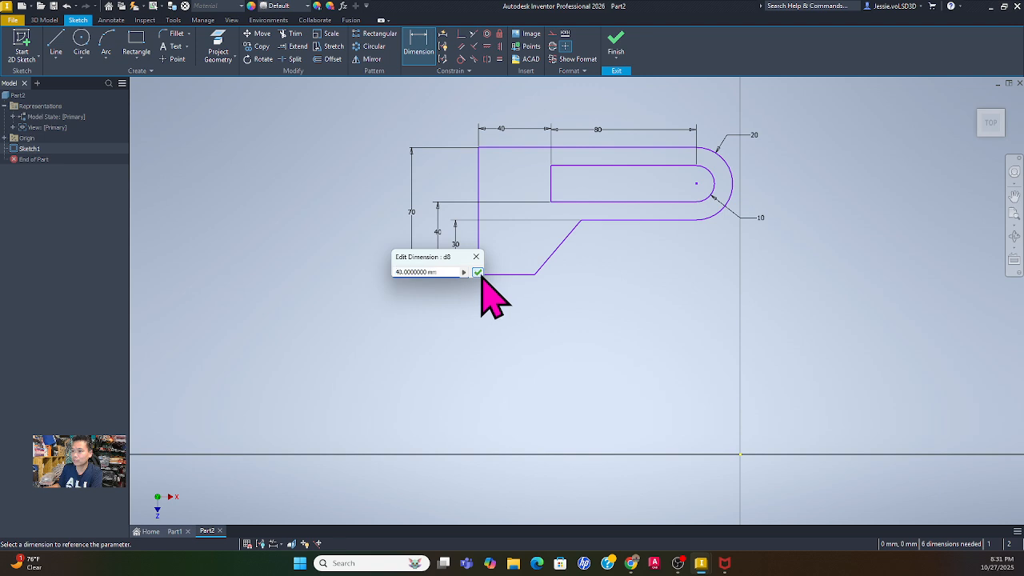
left_click(479, 272)
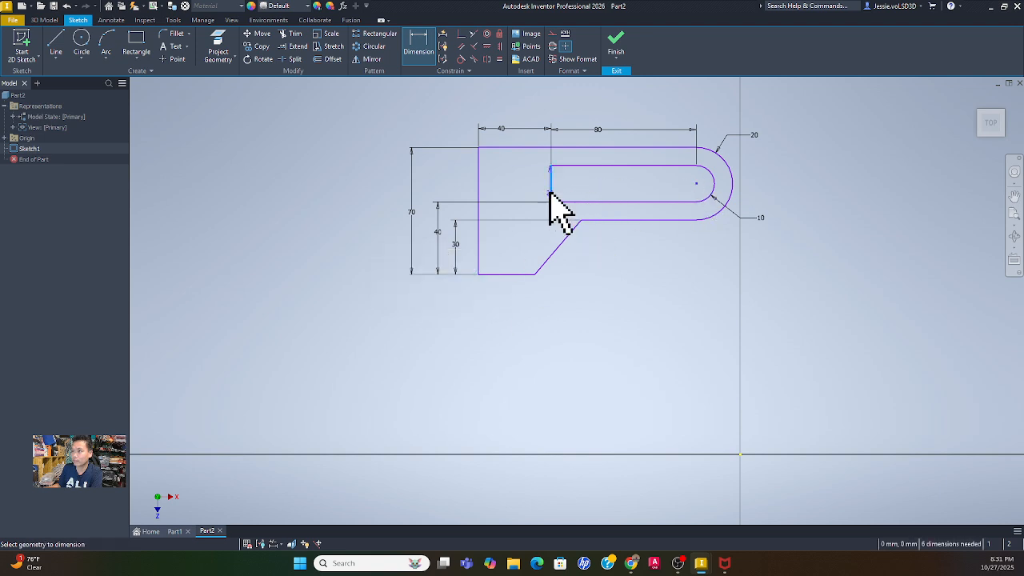
left_click(551, 192)
left_click(441, 183)
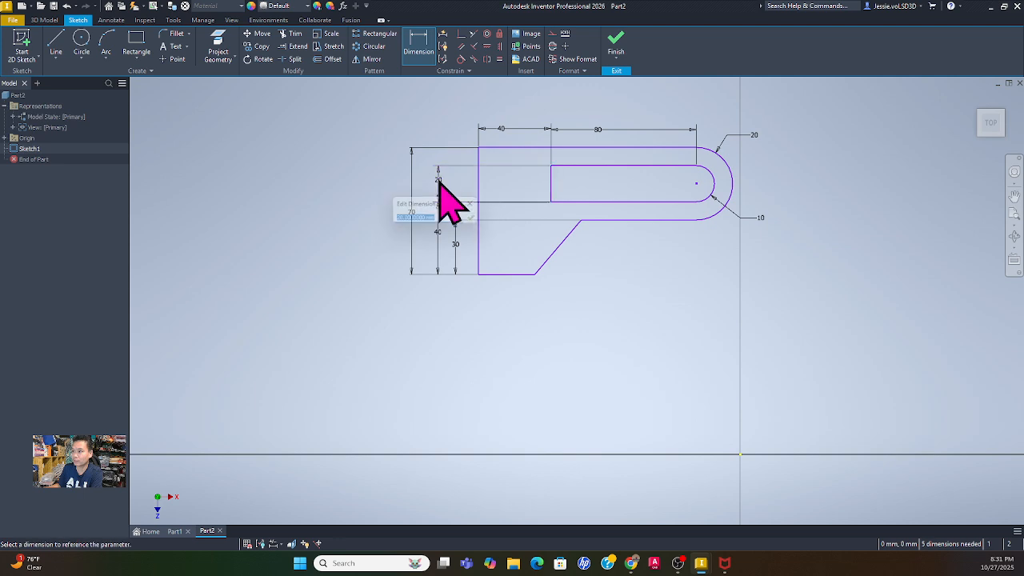
left_click(477, 220)
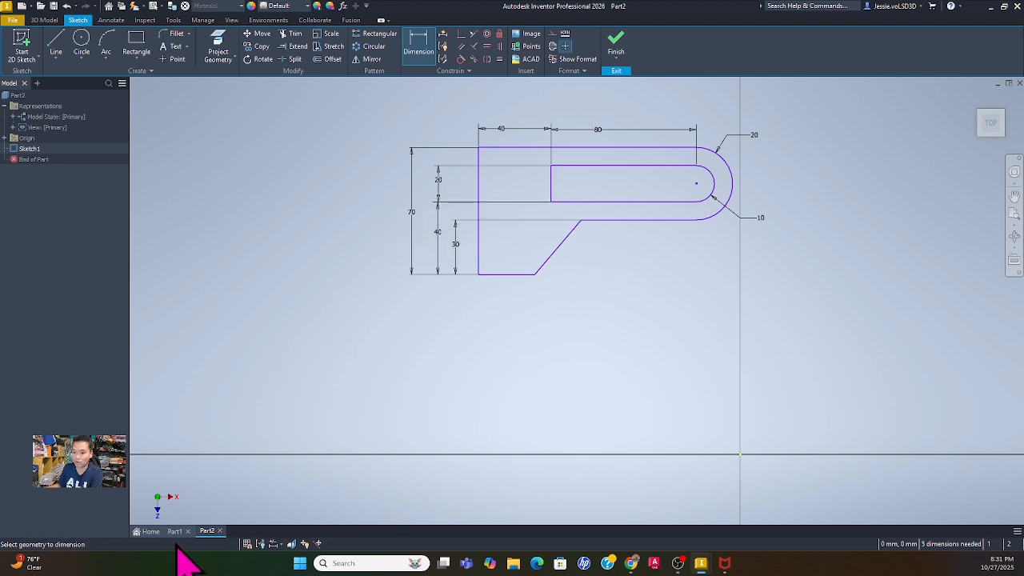
Check the reference dimensions in Part1 and set the length of the bottom edge in Part2 to 40 mm.
left_click(175, 532)
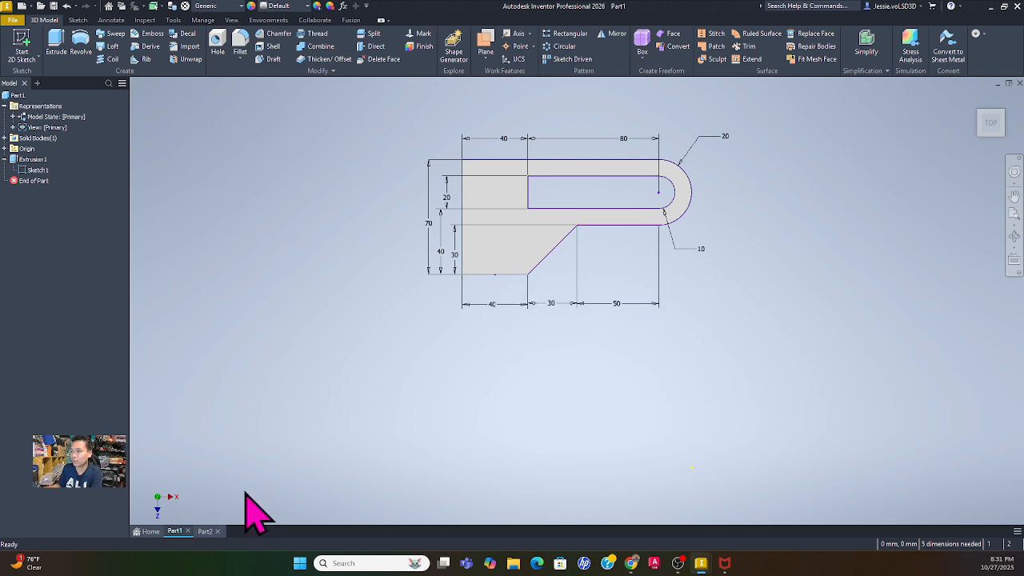
left_click(205, 531)
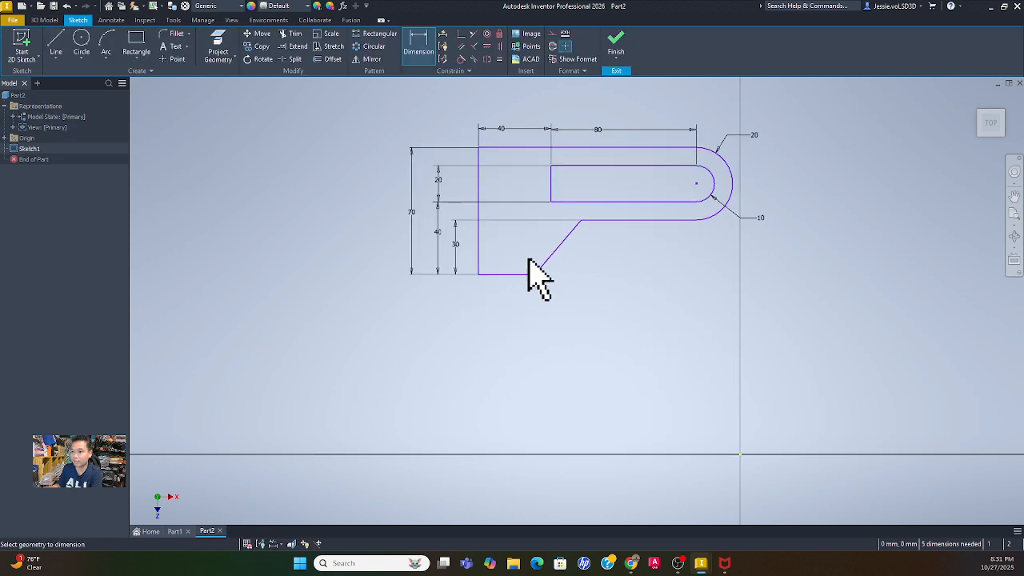
left_click(490, 275)
left_click(506, 310)
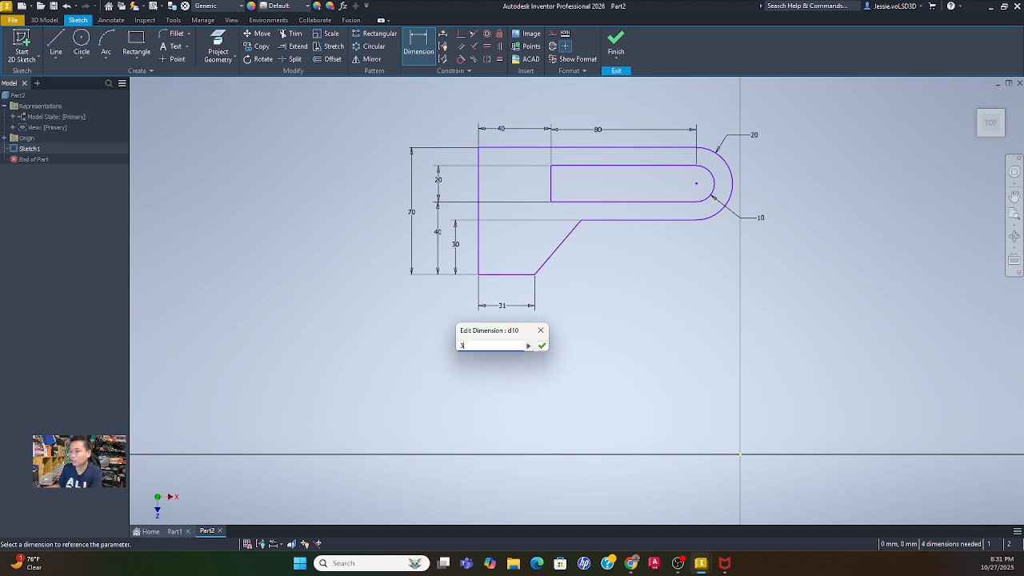
left_click(173, 532)
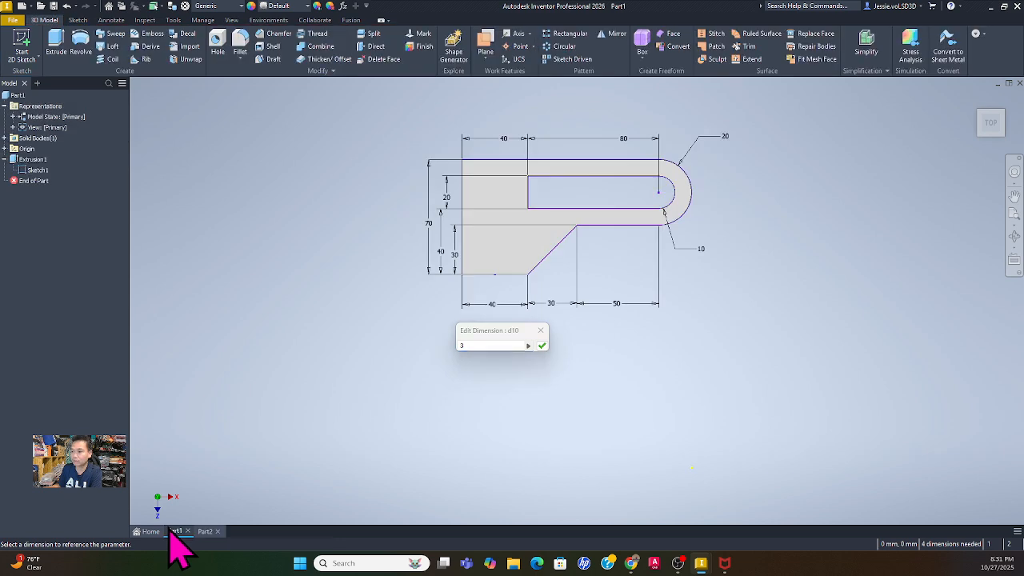
left_click(202, 532)
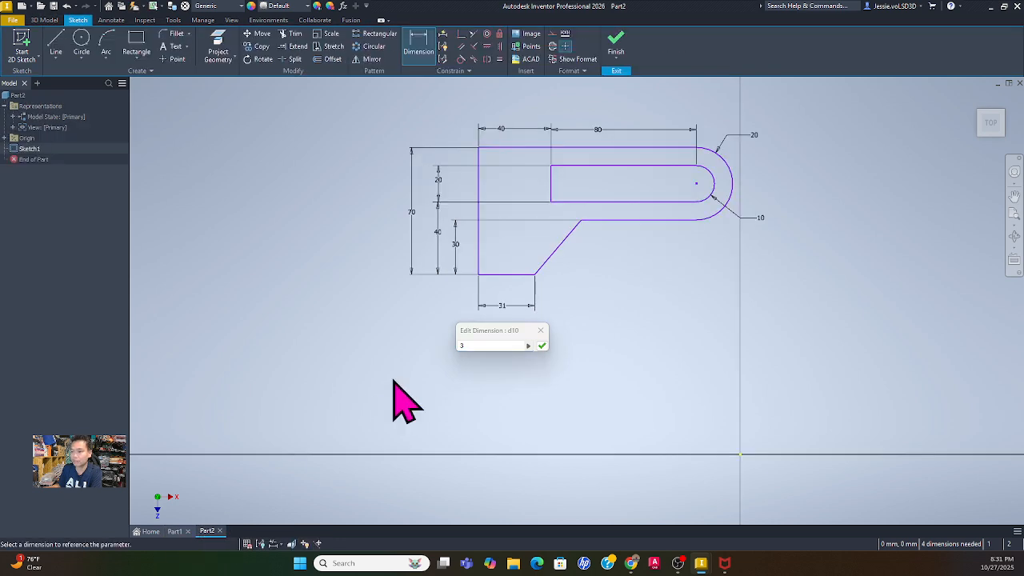
left_click(475, 346)
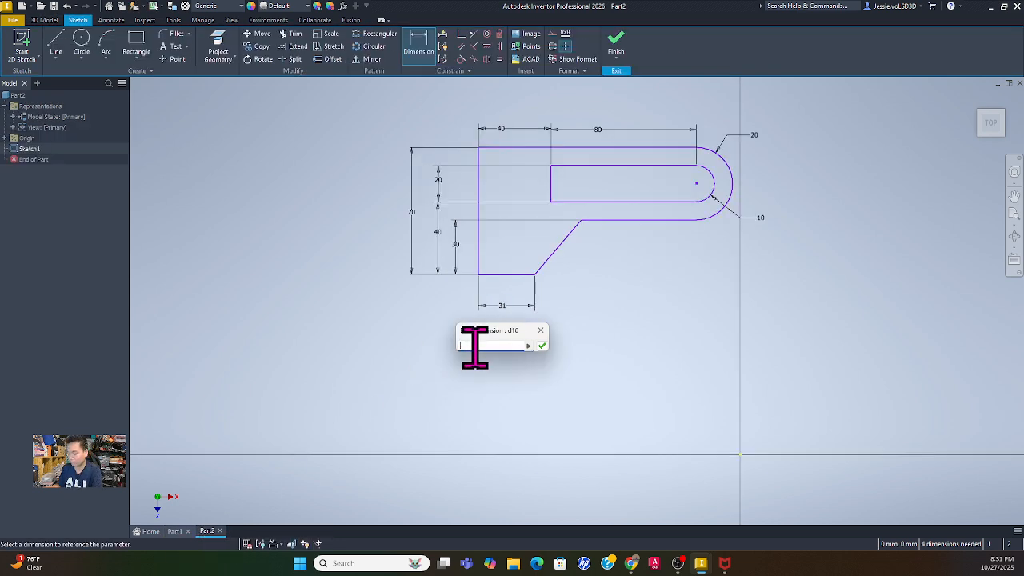
type("40")
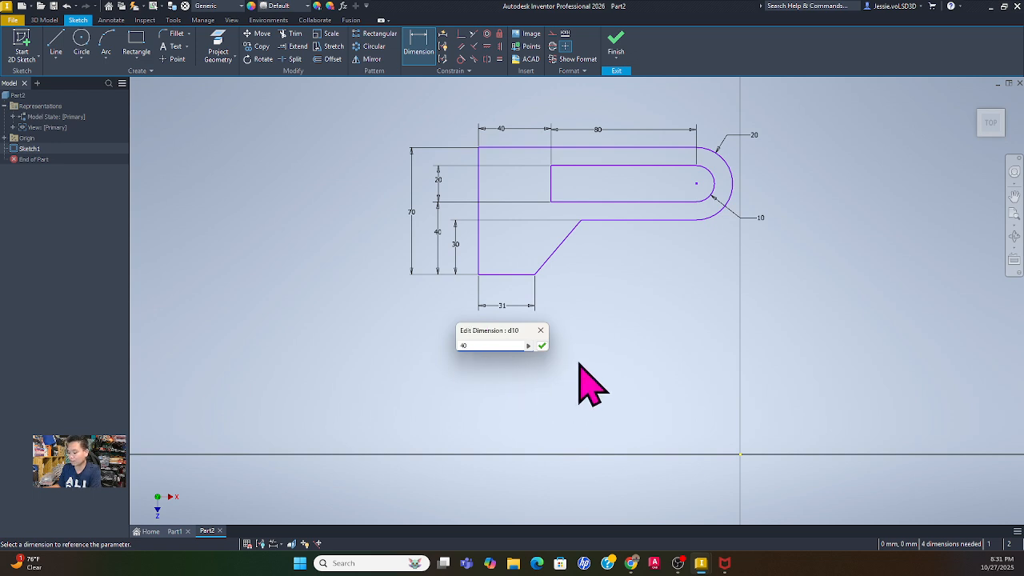
key("Return")
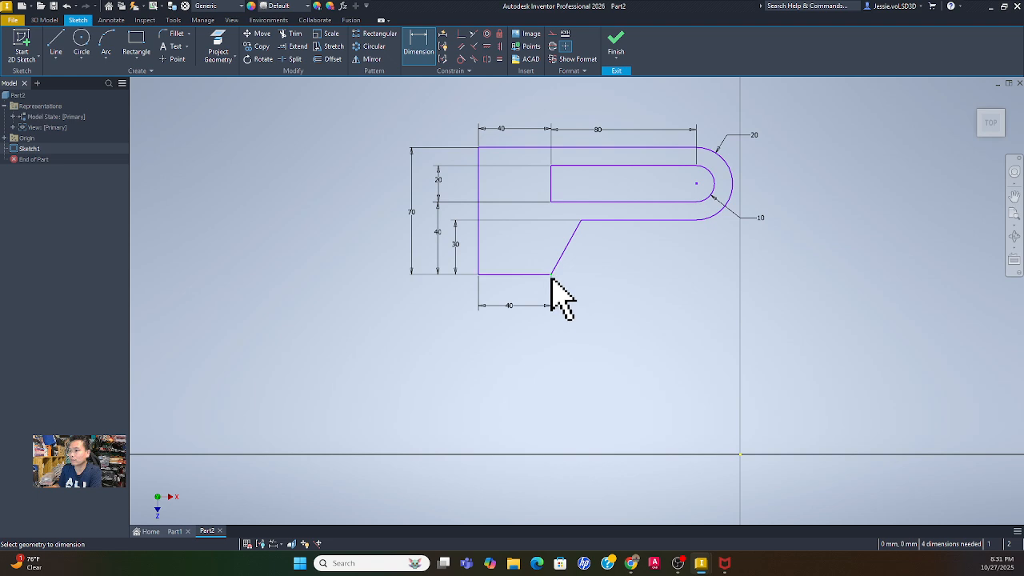
Dimension the horizontal distance between the sloped line's two endpoints at 30 mm, placed below the profile.
left_click(580, 227)
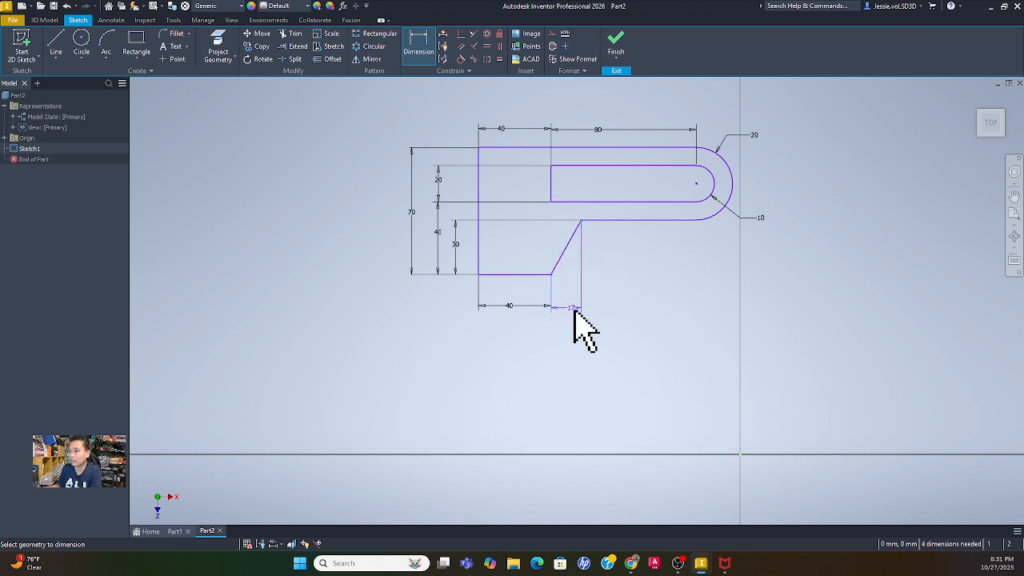
left_click(568, 307)
key("Return")
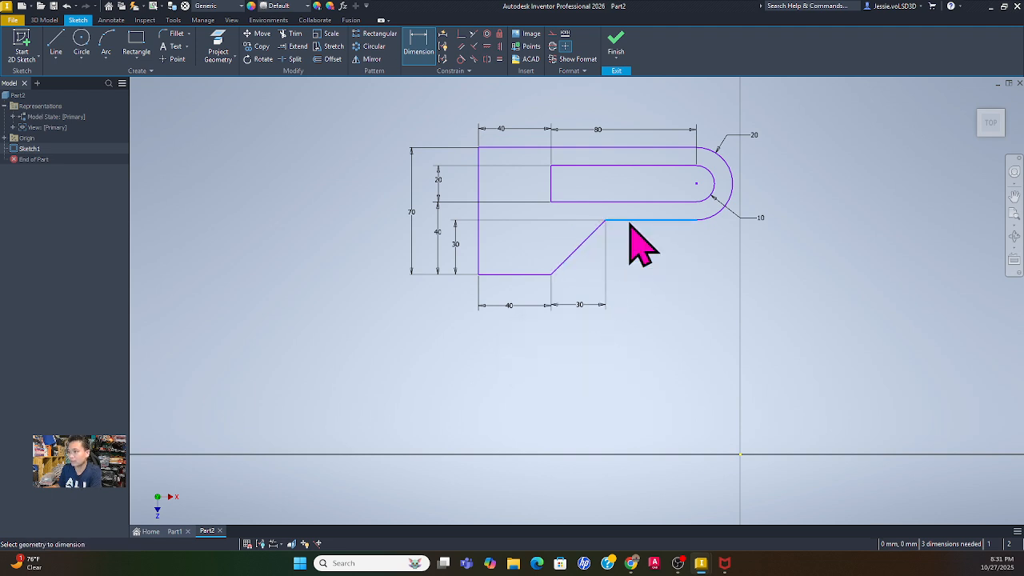
Dimension the horizontal edge between the sloped line and the rounded end at 50 mm, placed below the profile.
left_click(631, 221)
left_click(644, 306)
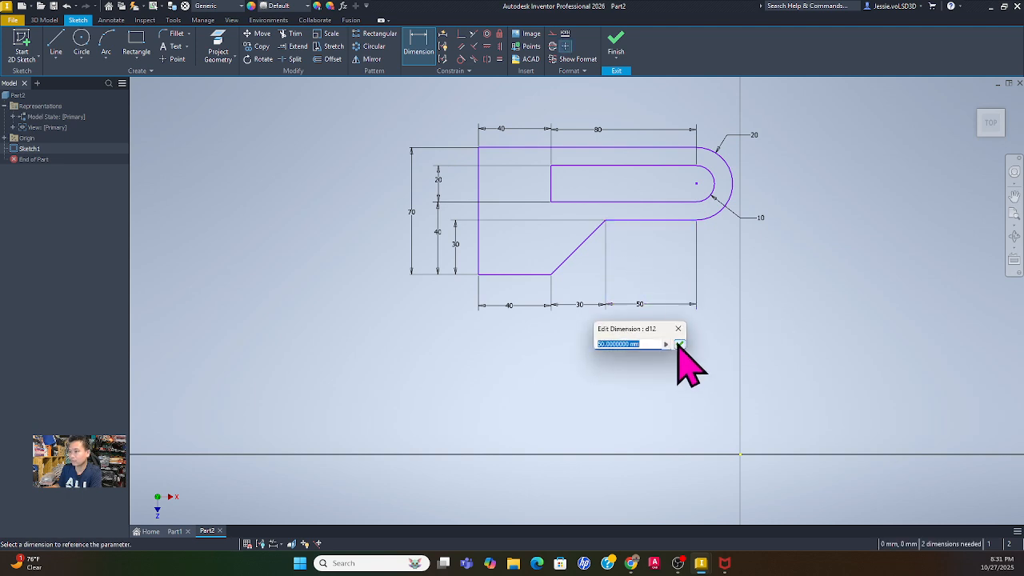
key("Return")
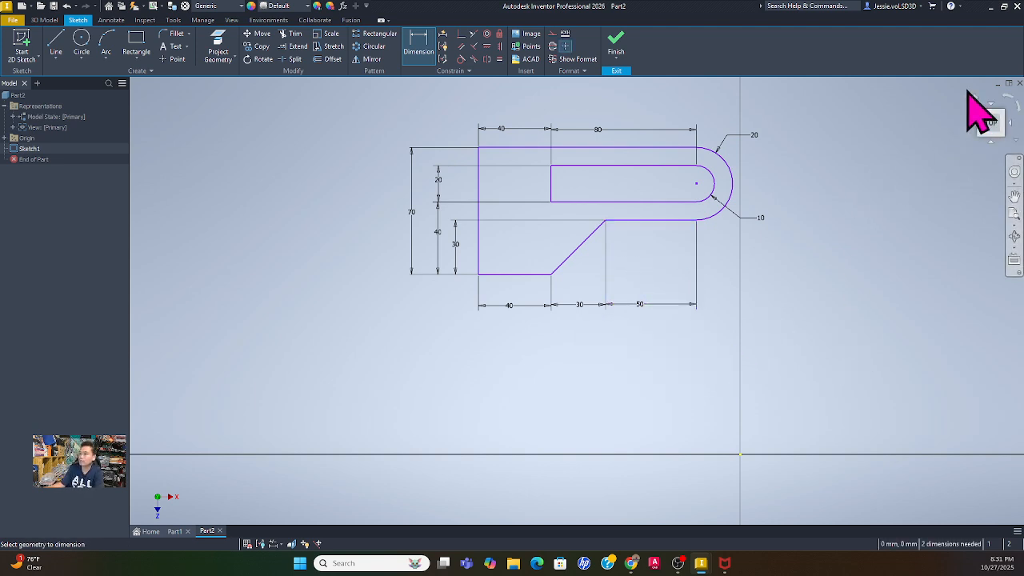
Extrude the outer profile around the slot by 18 mm, leaving the slot open.
left_click(45, 21)
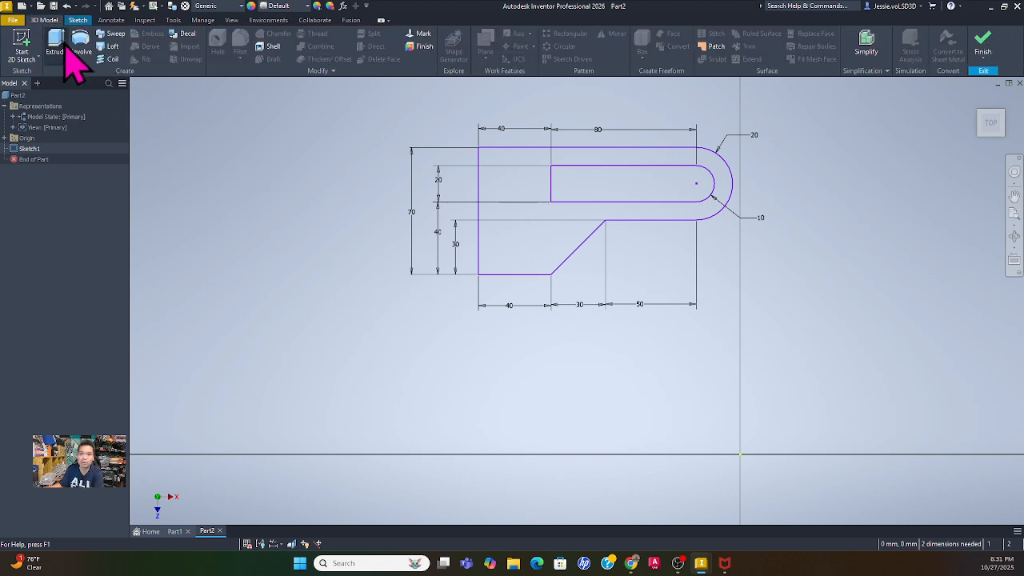
left_click(64, 44)
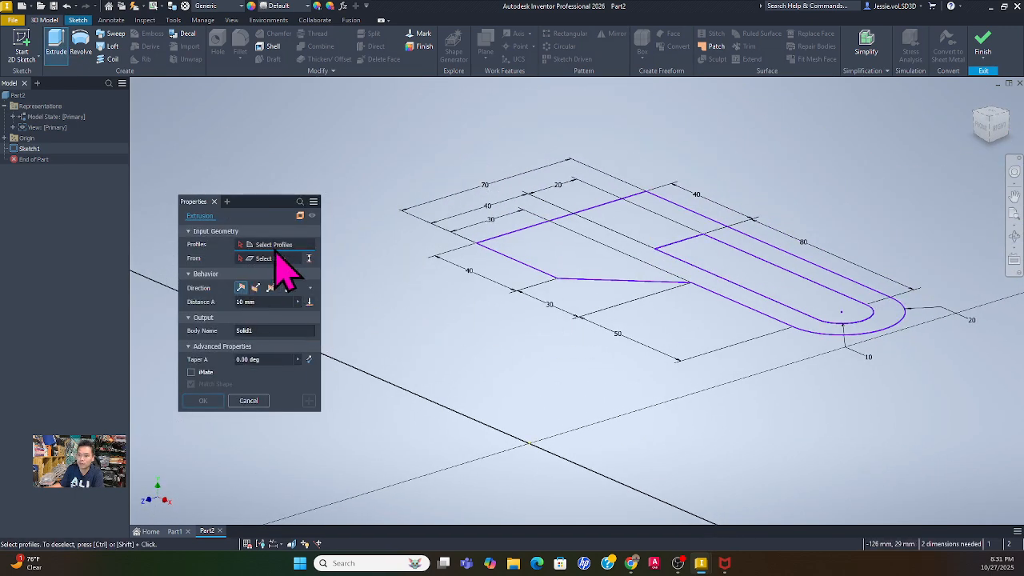
left_click(552, 254)
left_click(553, 260)
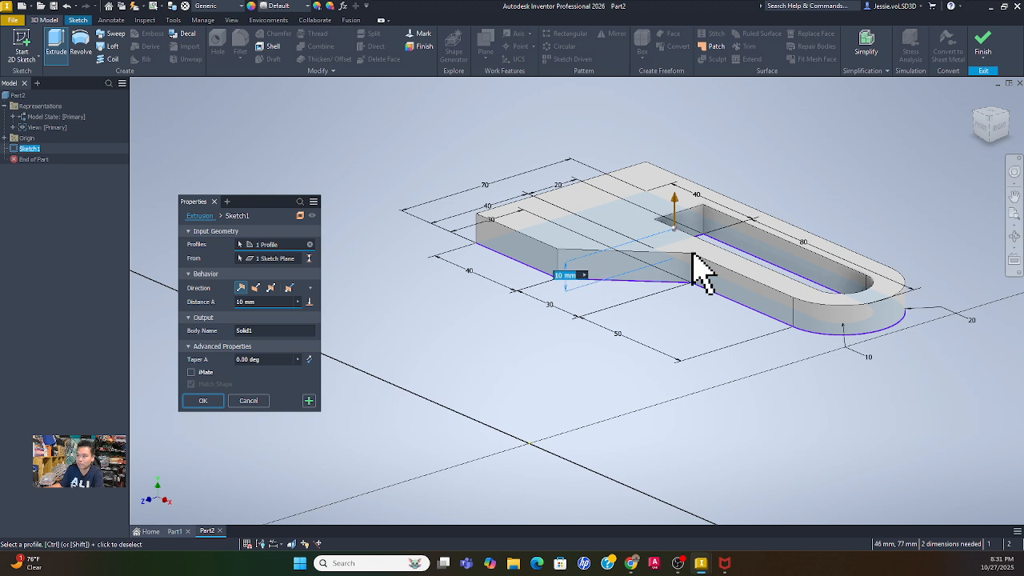
left_click(275, 303)
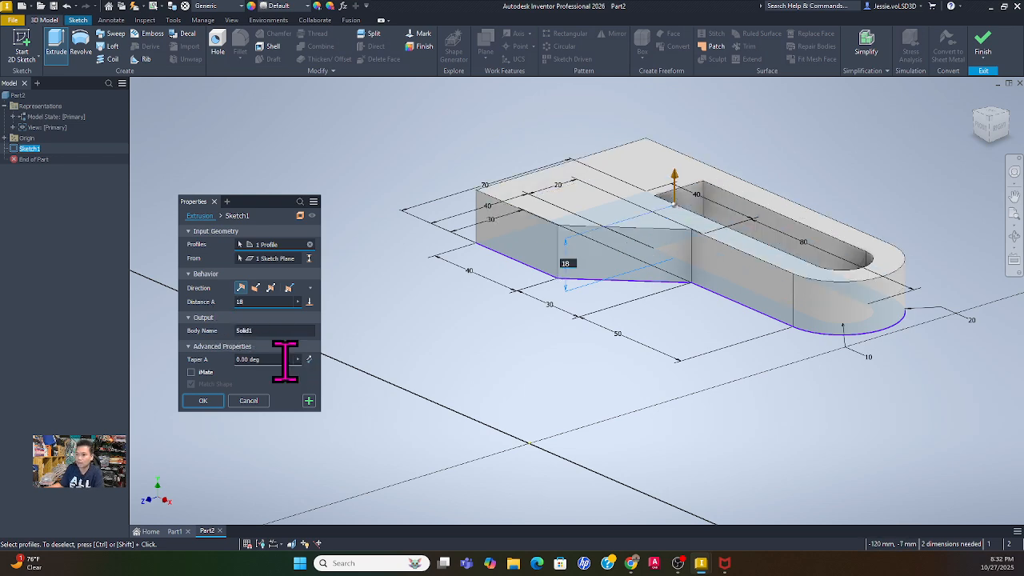
left_click(209, 406)
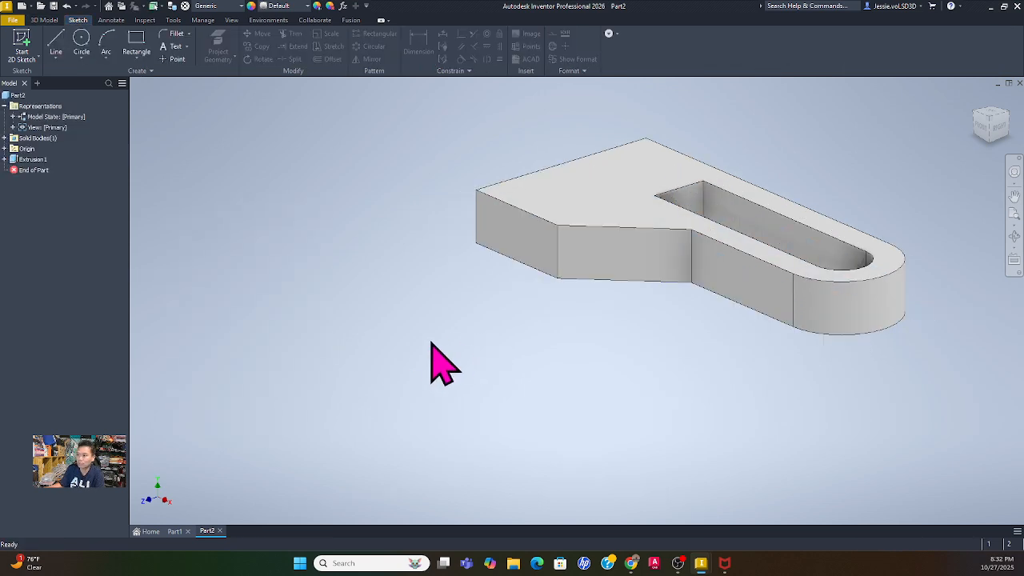
Examine the extruded body in Part2 from several angles and compare its shape with the dimensioned reference in Part1.
middle_click(457, 350)
middle_click(458, 350)
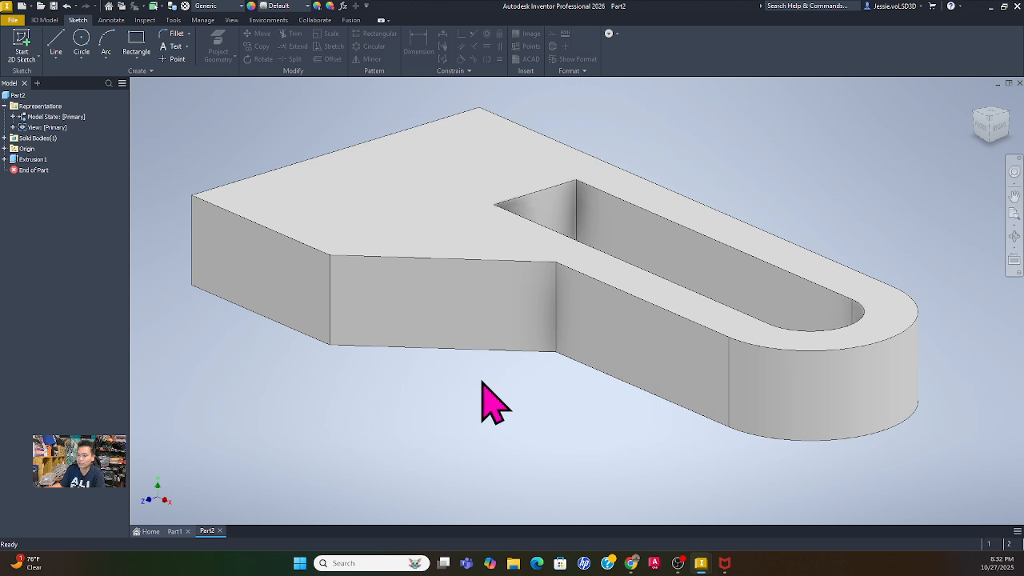
scroll(485, 374, "up", 5)
scroll(485, 374, "down", 7)
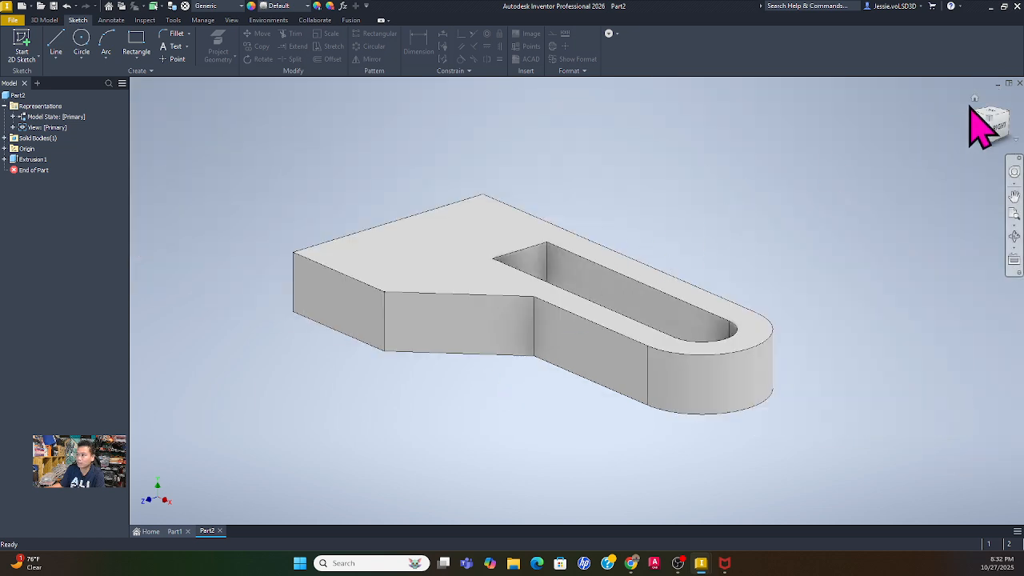
left_click(974, 101)
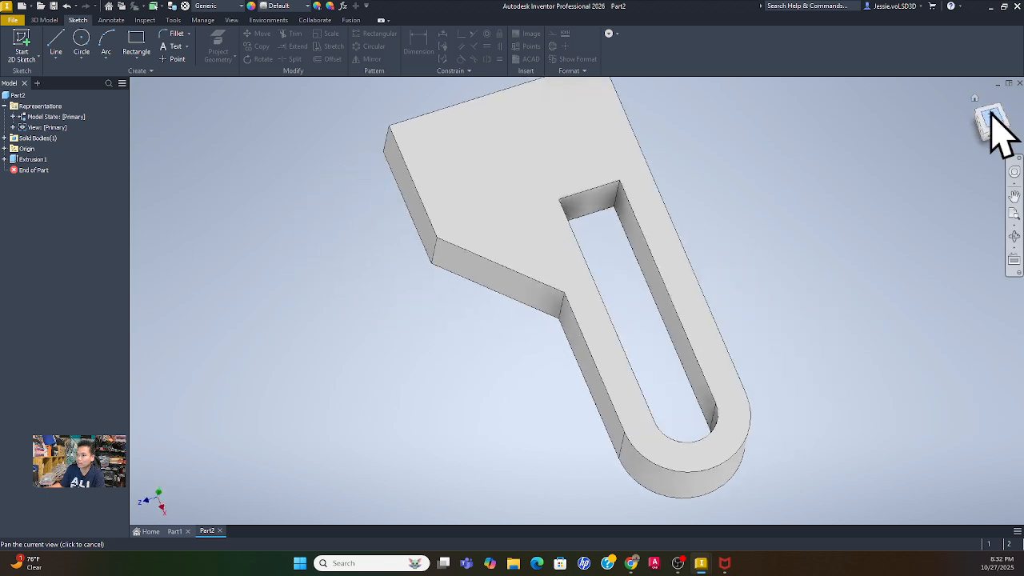
left_click(179, 533)
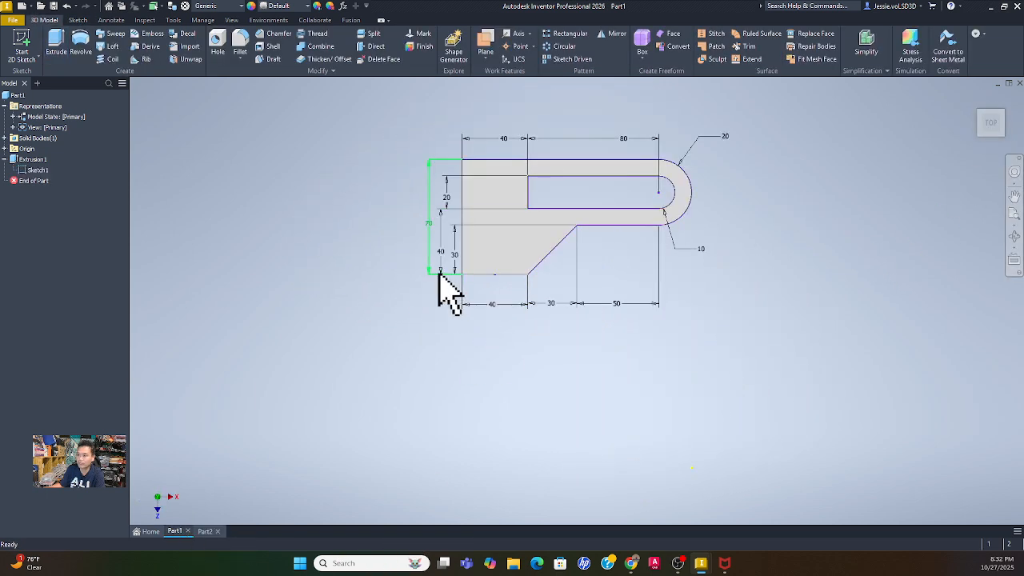
left_click(210, 532)
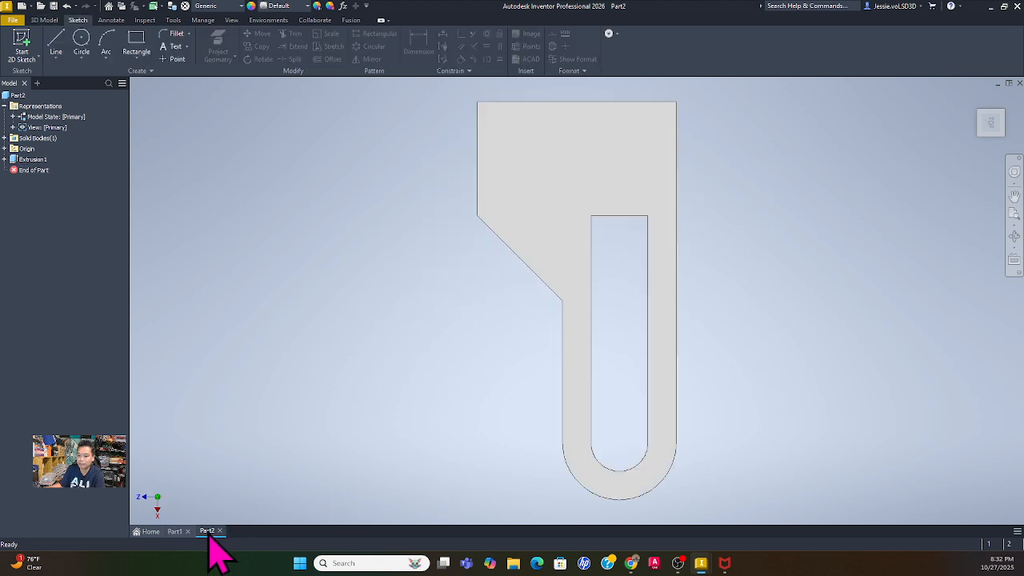
Make the extrusion's sketch visible in Part2 so its dimensions show on the body.
left_click(4, 159)
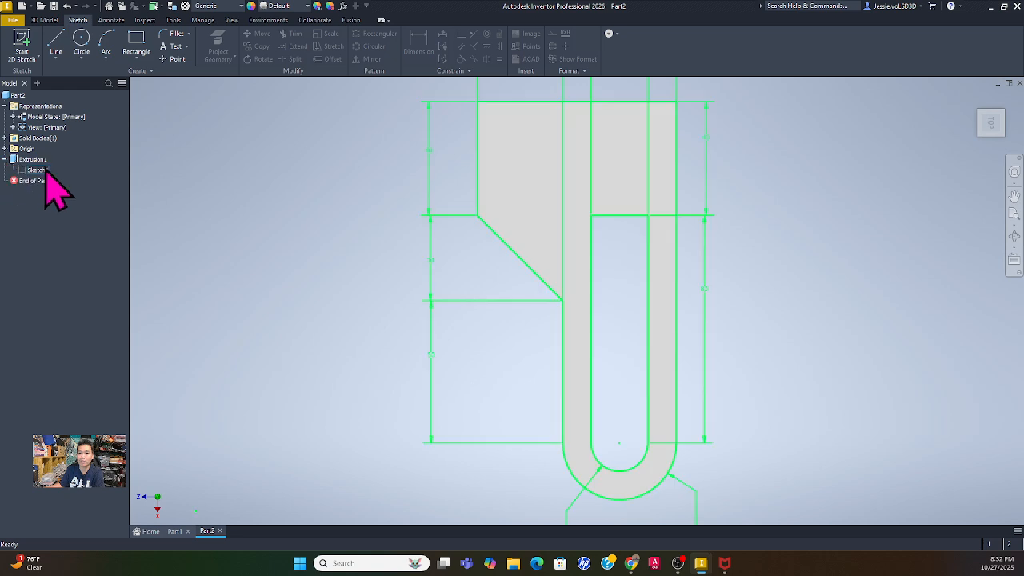
right_click(44, 180)
left_click(51, 323)
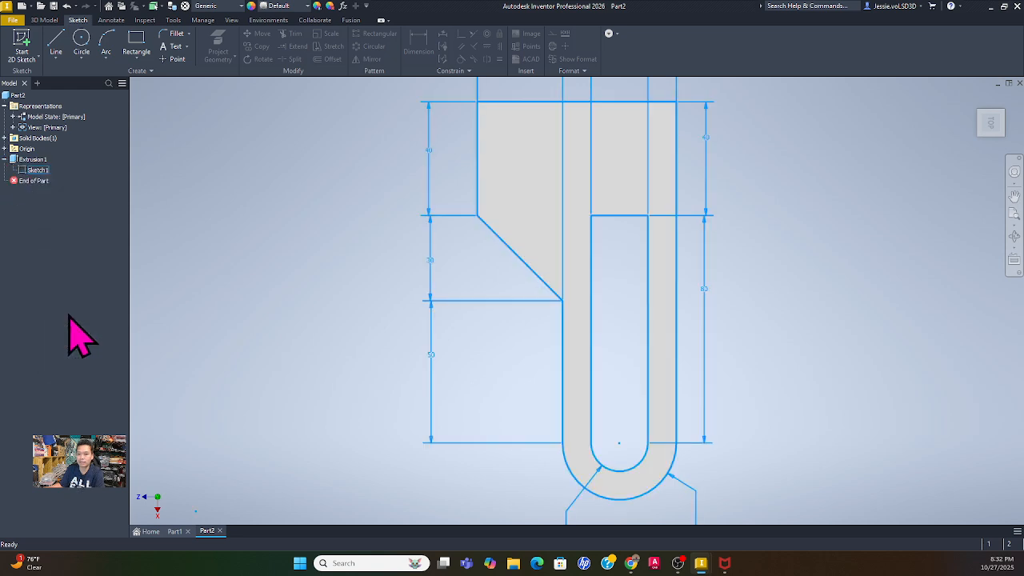
mouse_move(344, 276)
middle_mouse_down()
mouse_move(279, 333)
mouse_move(273, 367)
middle_mouse_up()
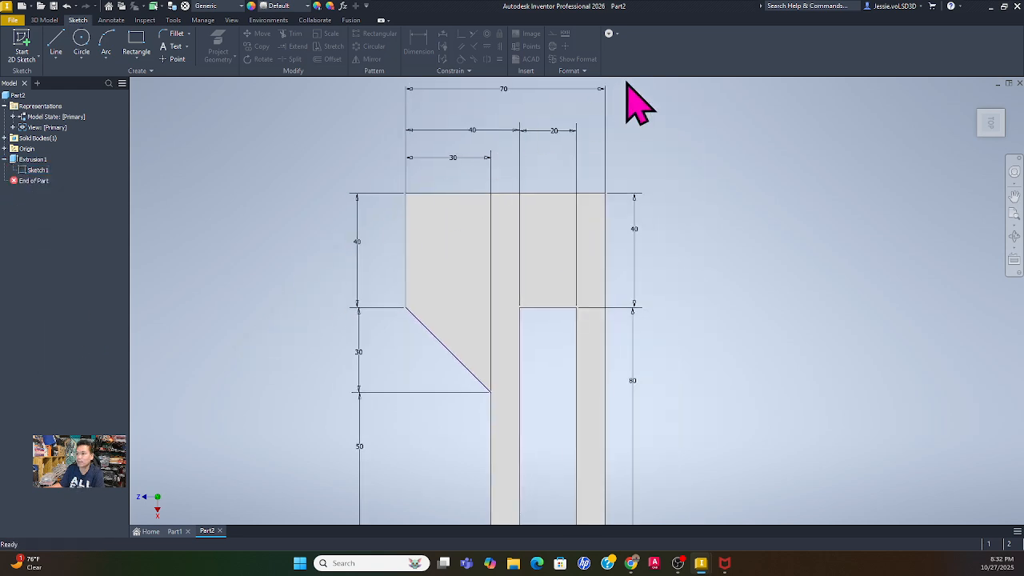
scroll(576, 320, "down", 3)
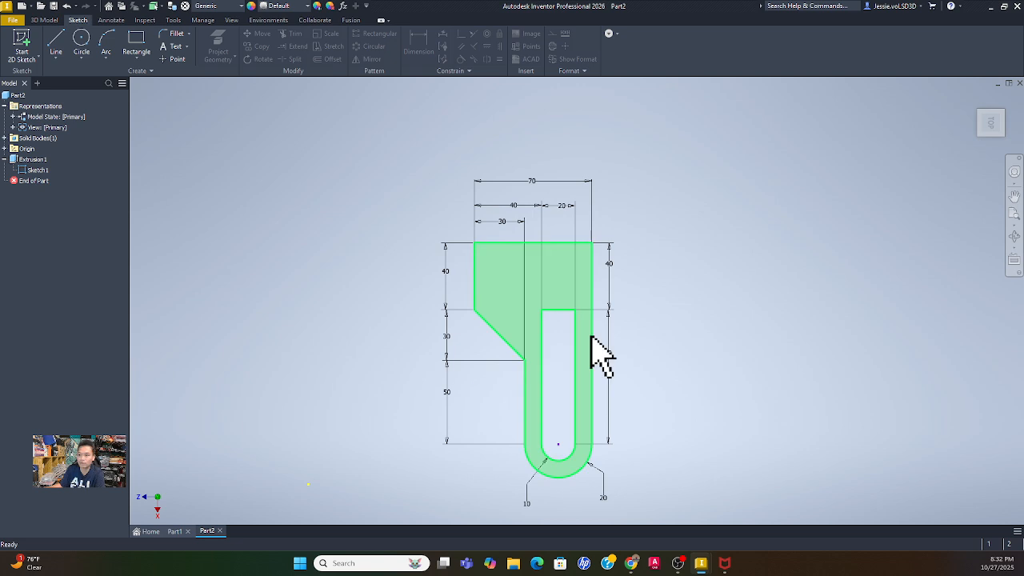
Review the physical iProperties of Part1, including its mass, area and volume.
left_click(176, 533)
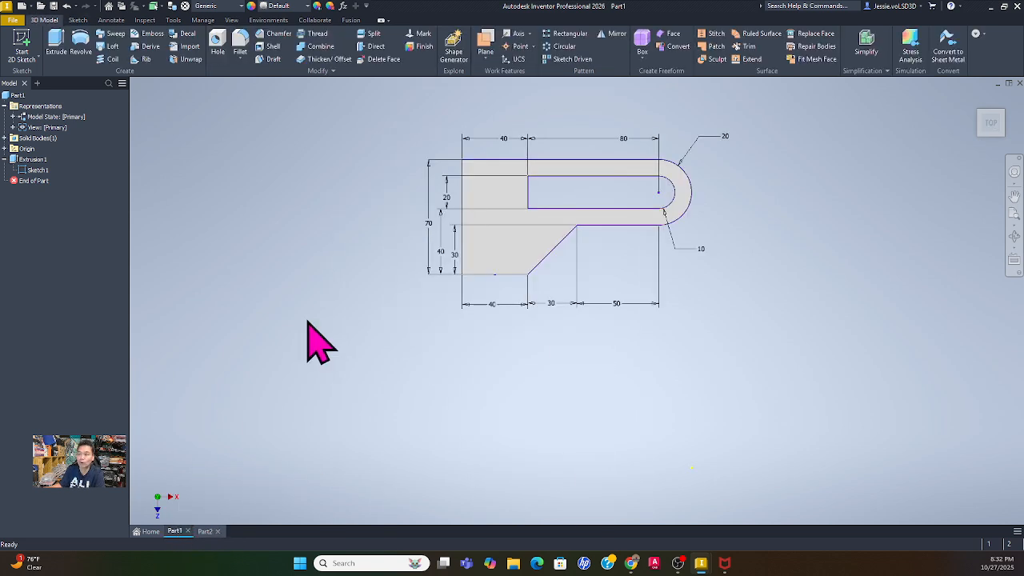
left_click(976, 99)
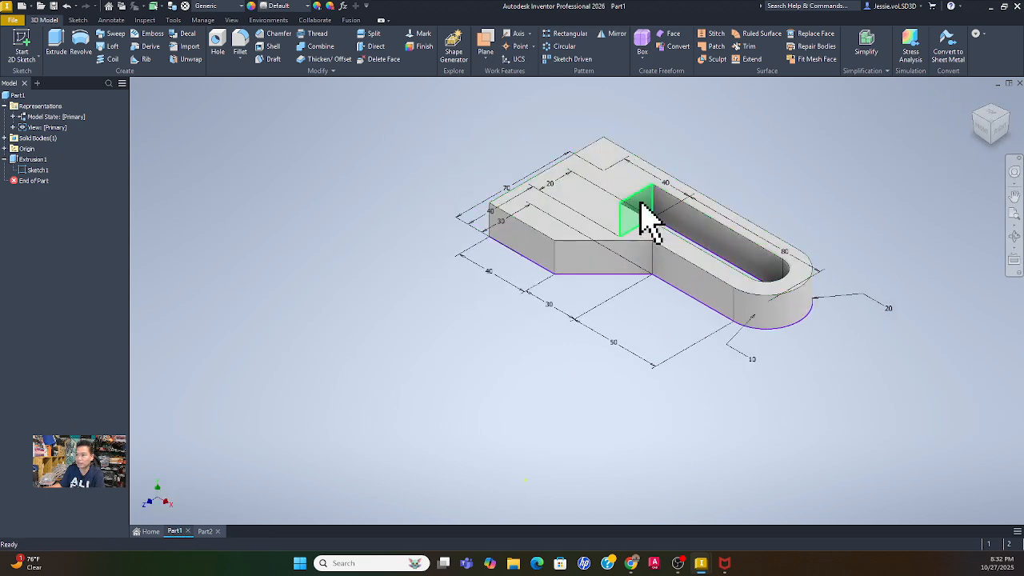
left_click(14, 22)
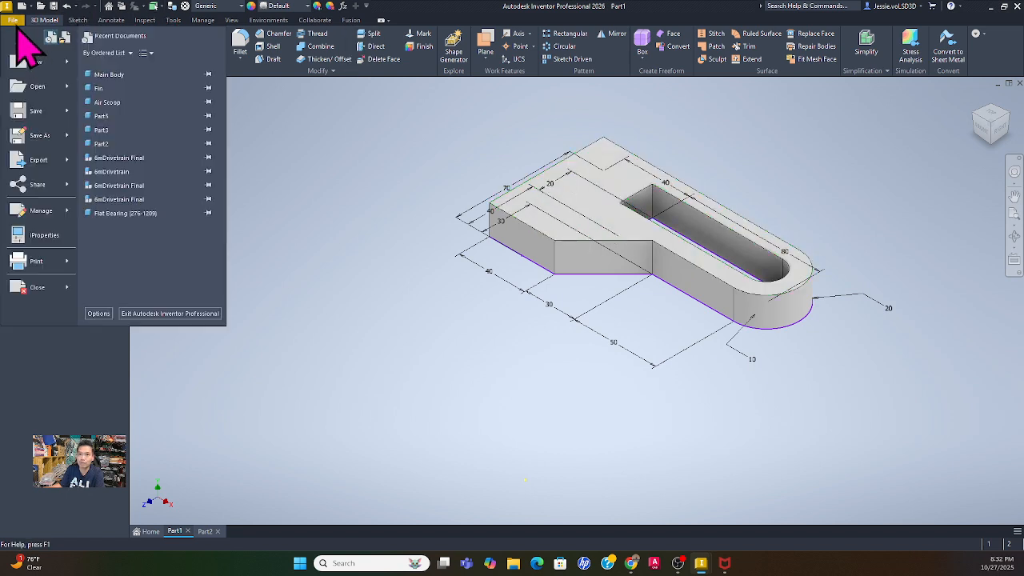
left_click(44, 236)
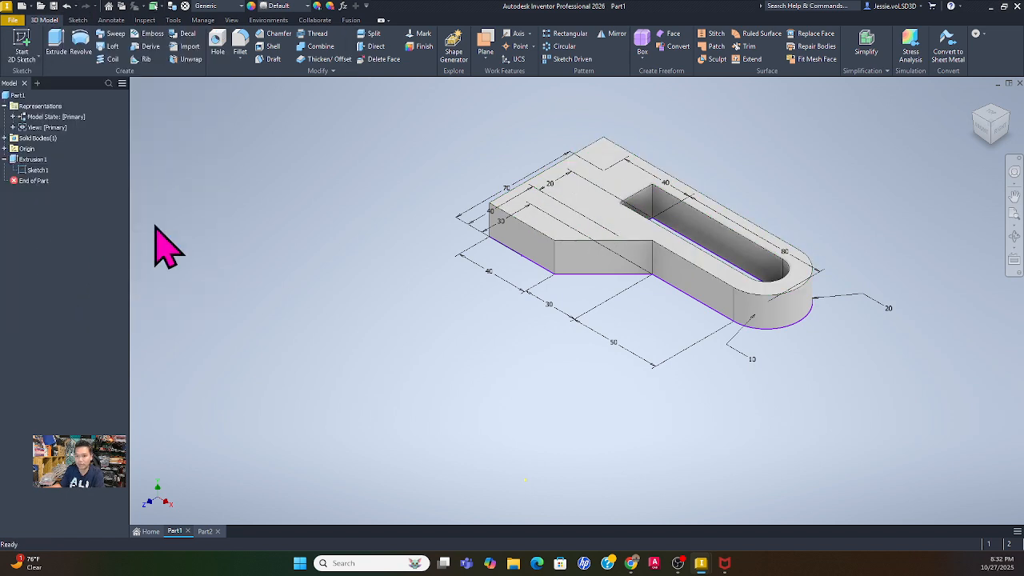
left_click(322, 138)
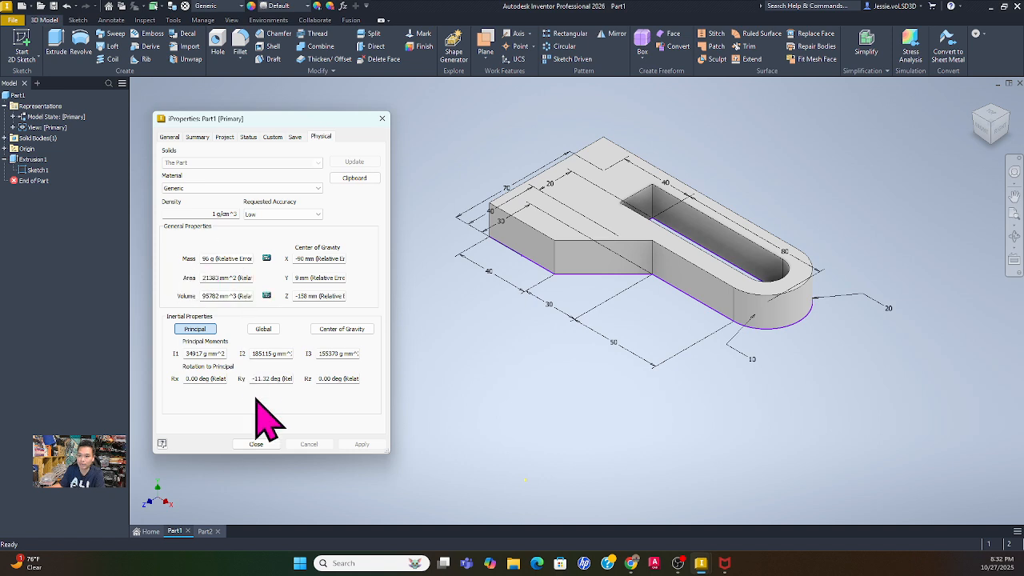
left_click(210, 533)
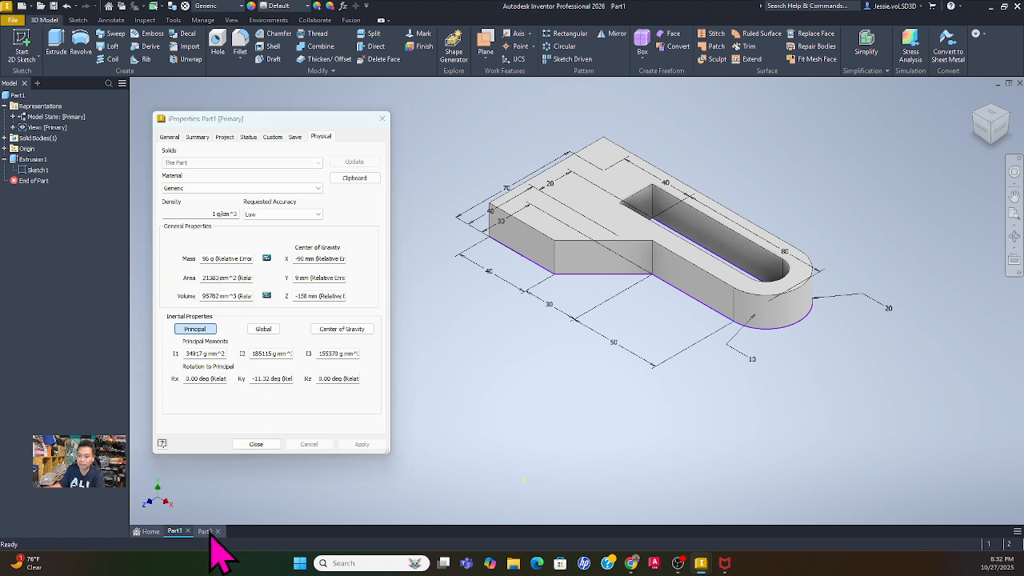
left_click(258, 445)
Calculate Part2's physical properties in its iProperties and compare the mass, area and volume with Part1.
left_click(206, 531)
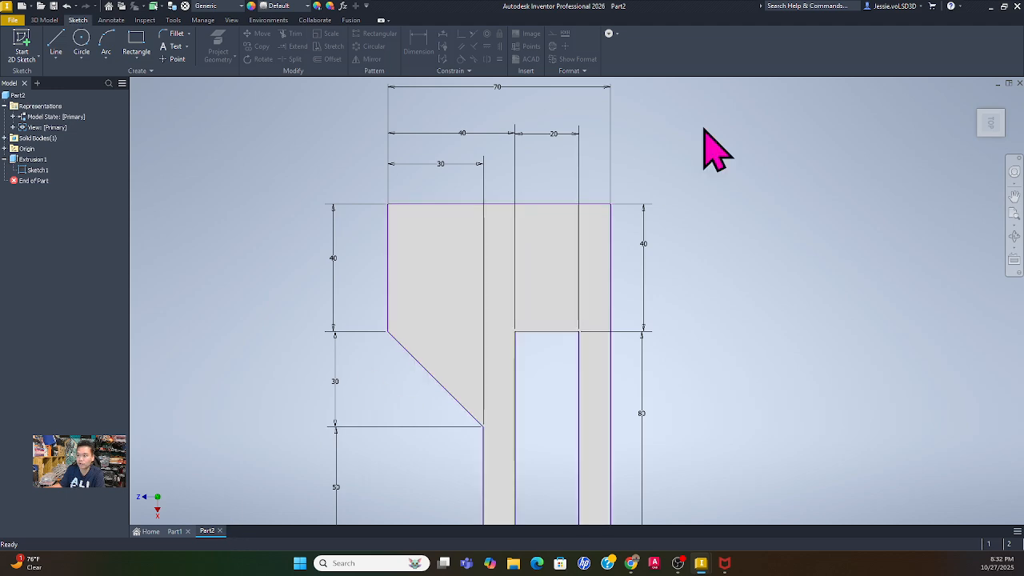
left_click(976, 103)
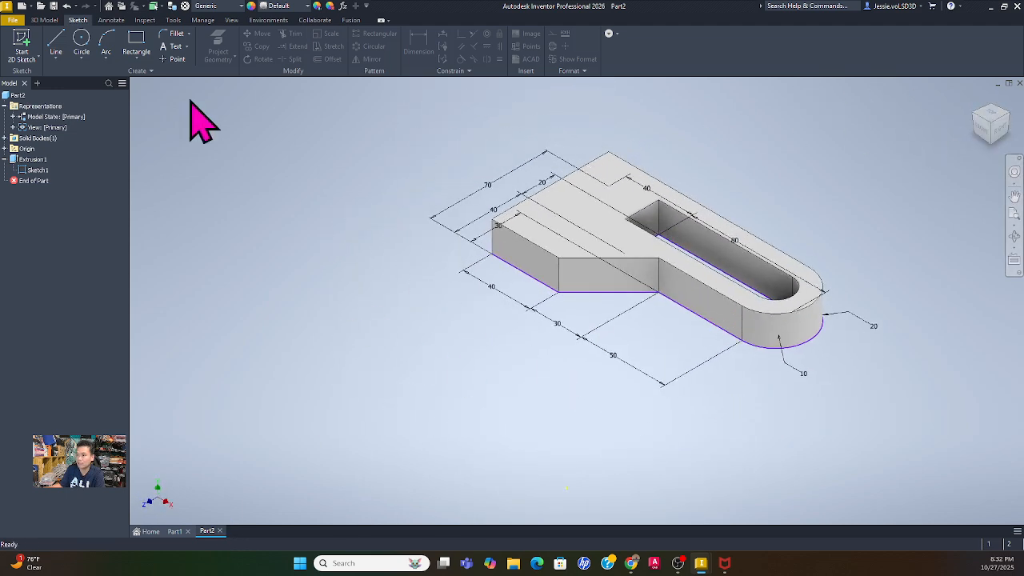
left_click(13, 20)
left_click(52, 244)
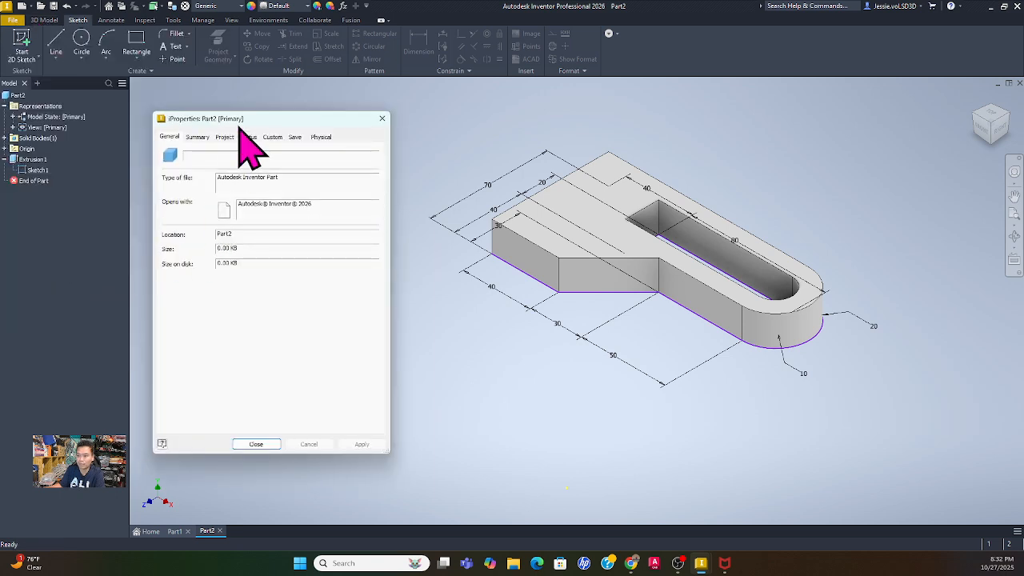
left_click(322, 137)
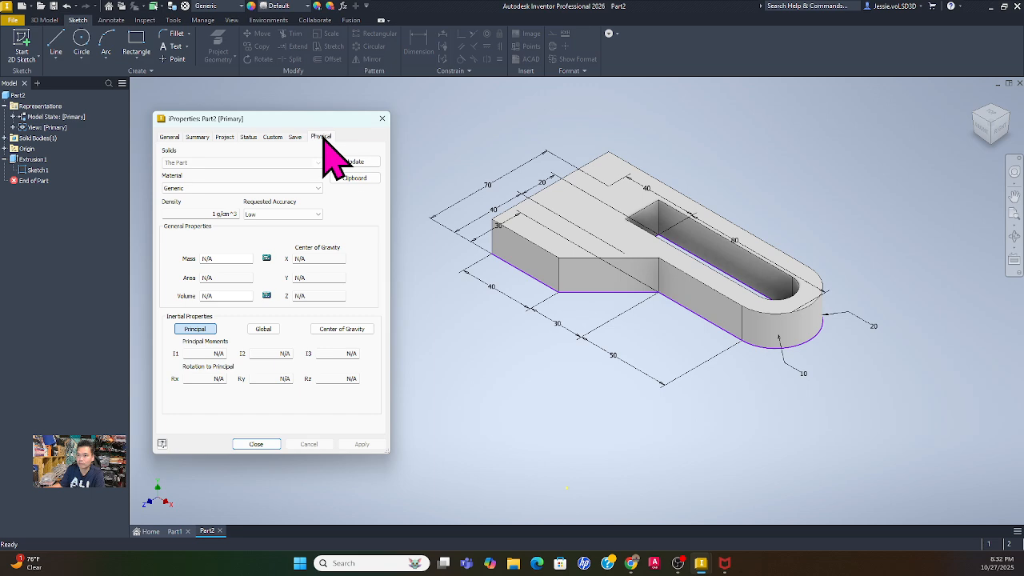
left_click(354, 163)
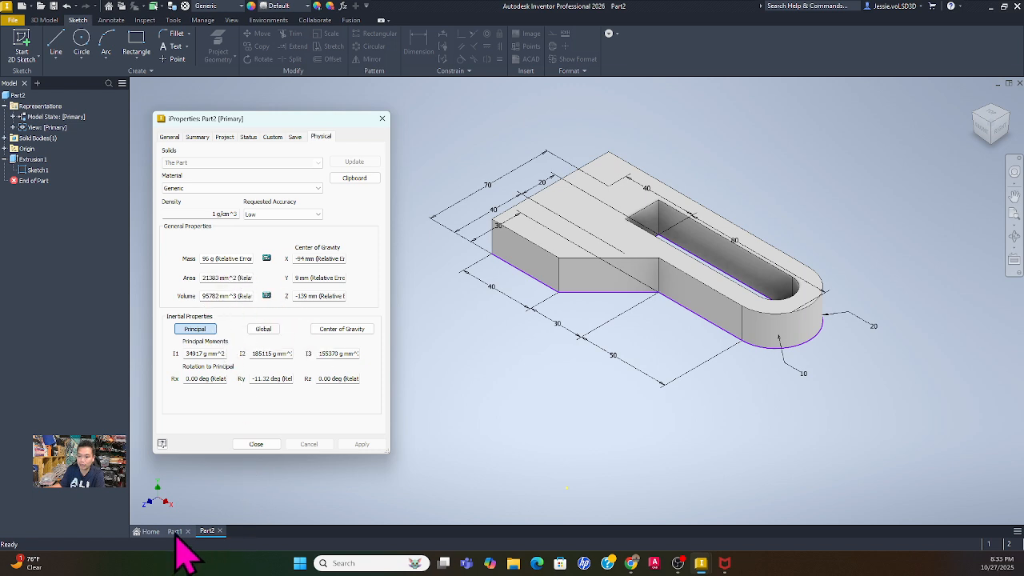
left_click(255, 444)
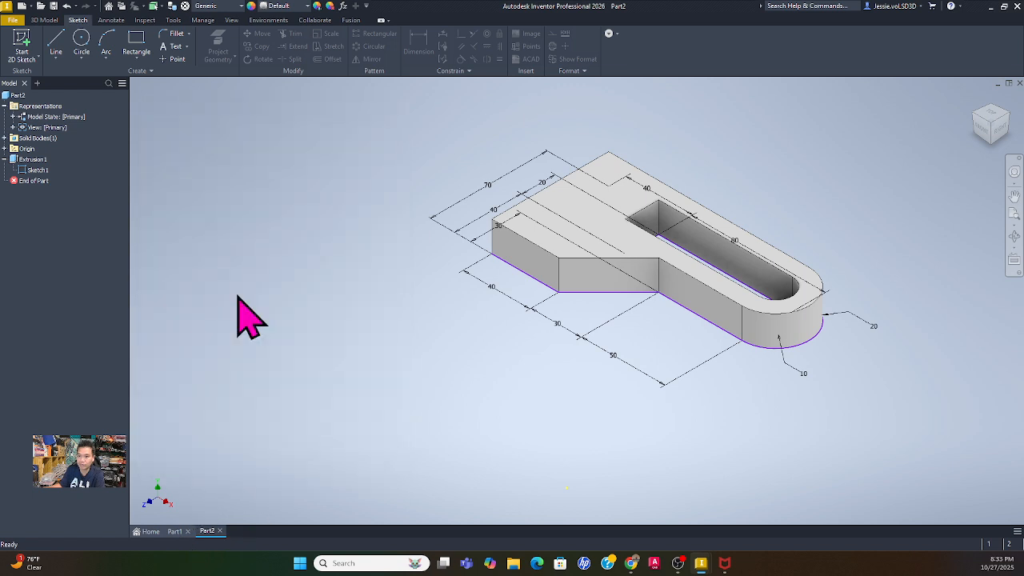
Recheck Part1's mass, area and volume in its physical iProperties against those of Part2.
left_click(175, 531)
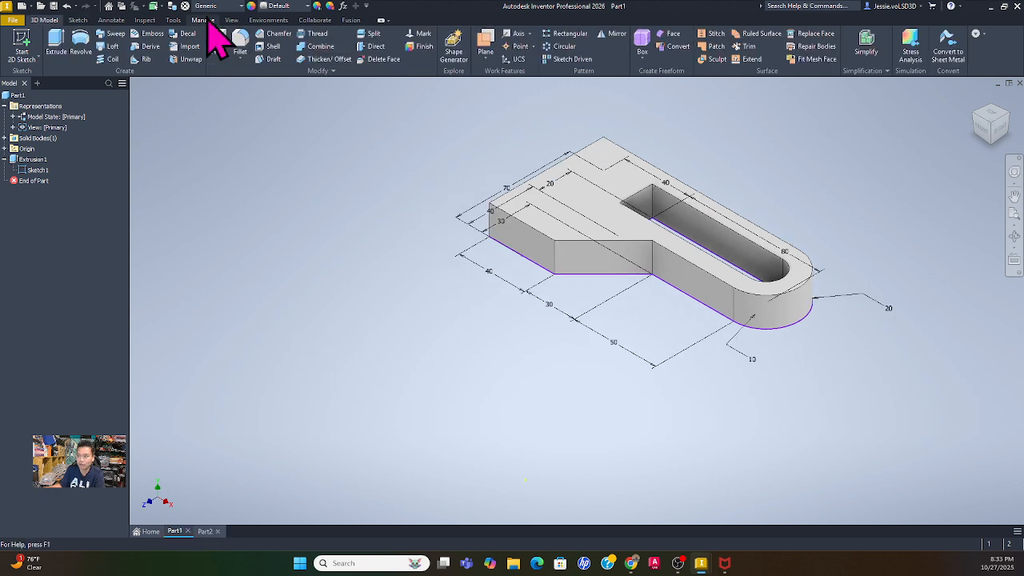
left_click(13, 19)
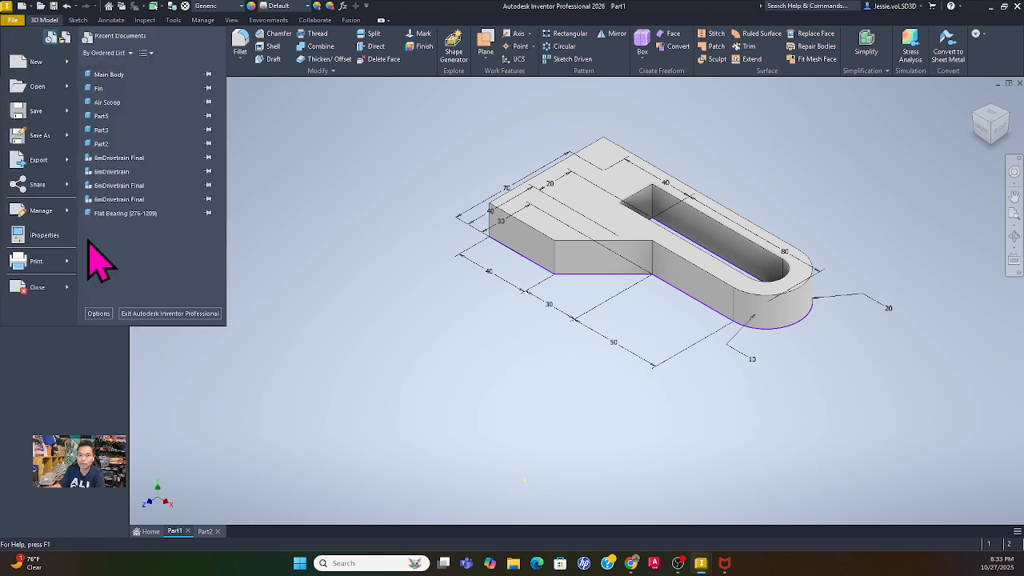
left_click(44, 235)
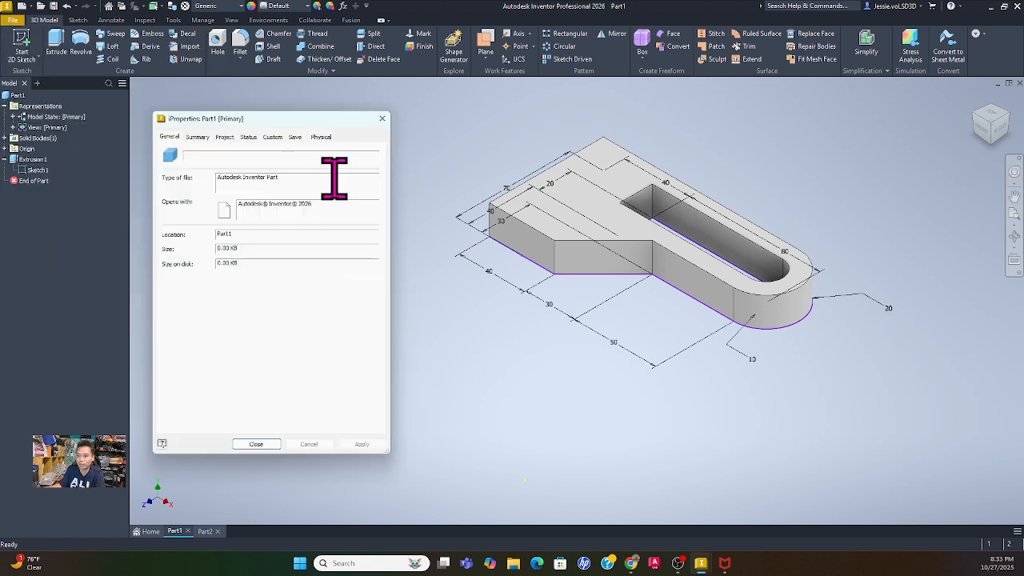
left_click(321, 137)
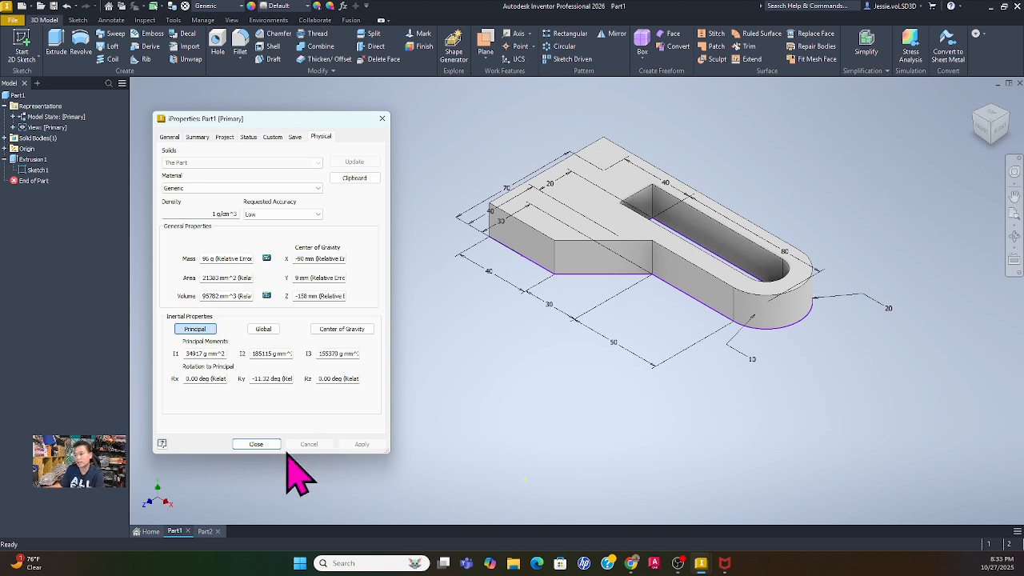
left_click(256, 445)
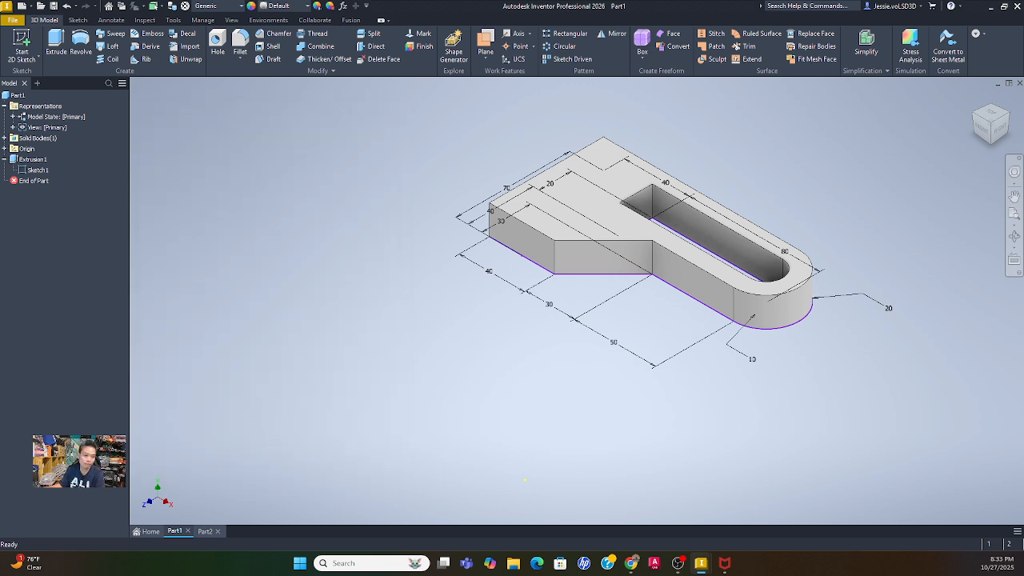